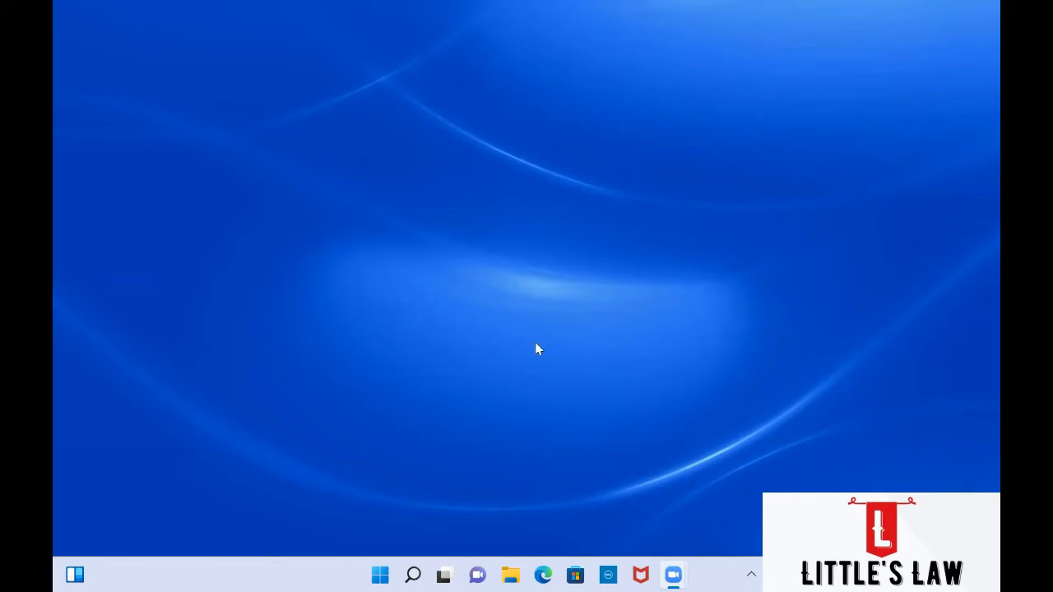
Step: Launch Microsoft Edge from the taskbar
click(544, 574)
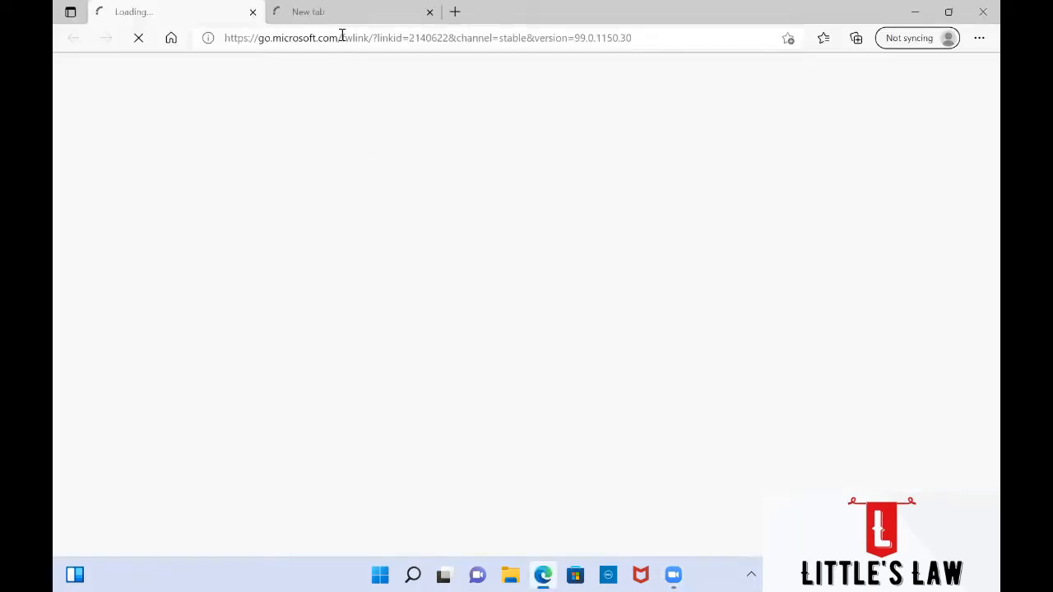
Step: Search for 'download git' and open git-scm.com's Git download page for Windows
click(333, 40)
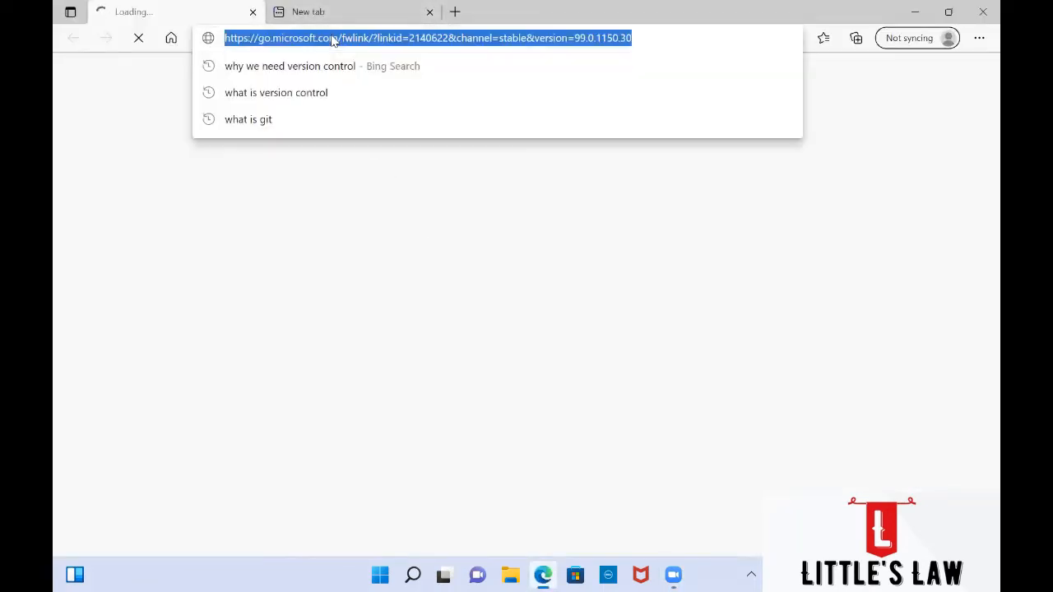
text(download git)
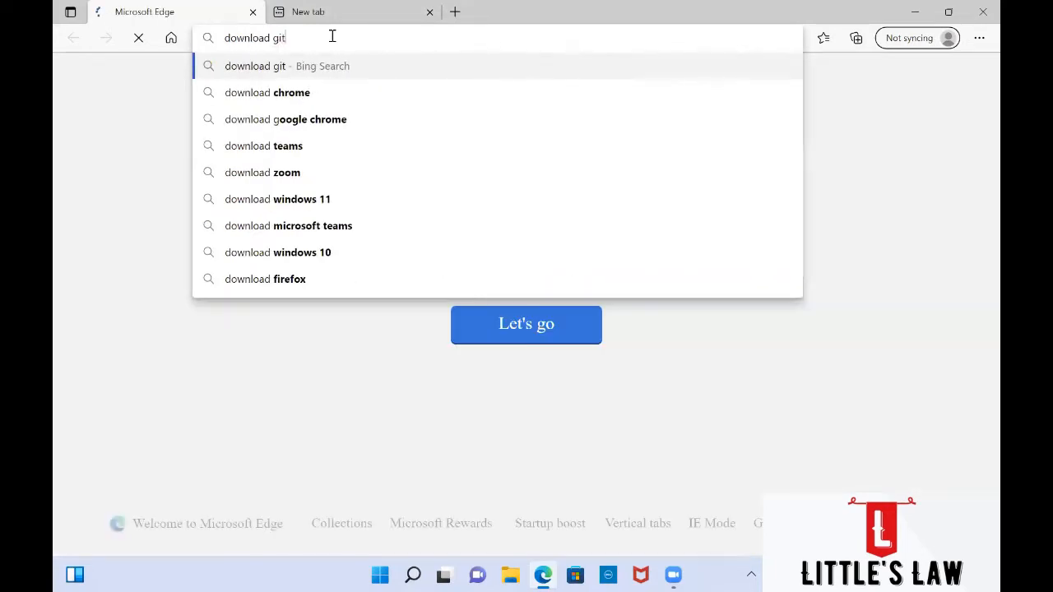
key(Return)
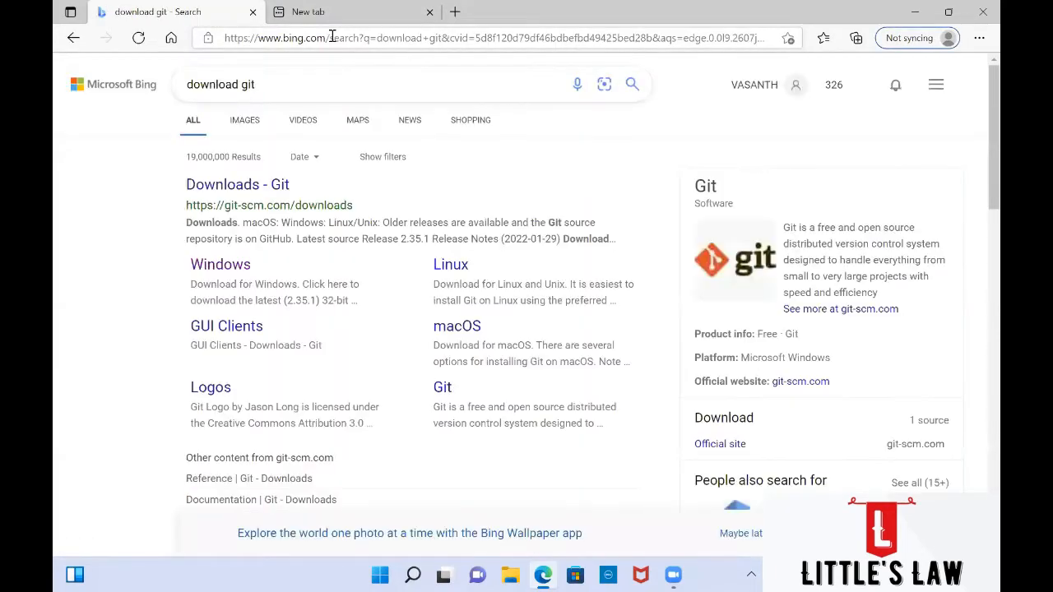
click(246, 186)
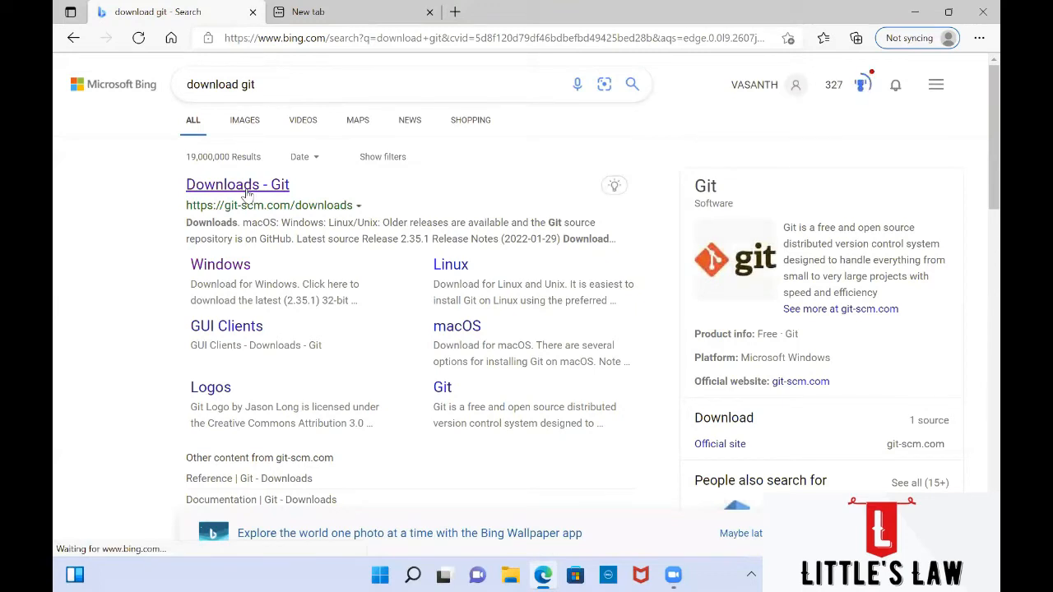
click(222, 271)
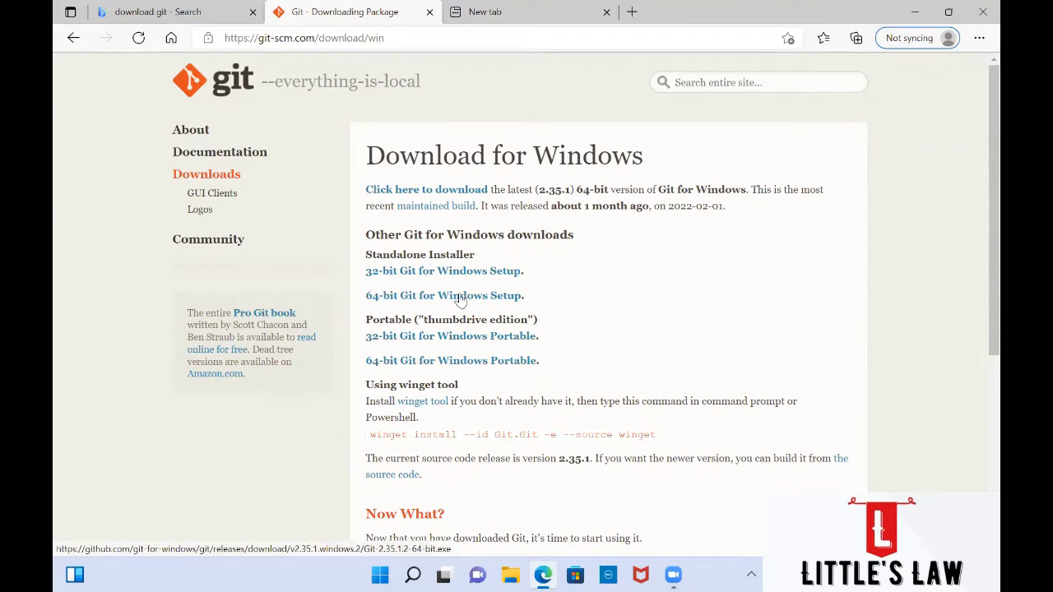
Step: Download Git-2.35.1.2-64-bit.exe from git-scm.com and run it to start the setup wizard
scroll(461, 301, down, 1)
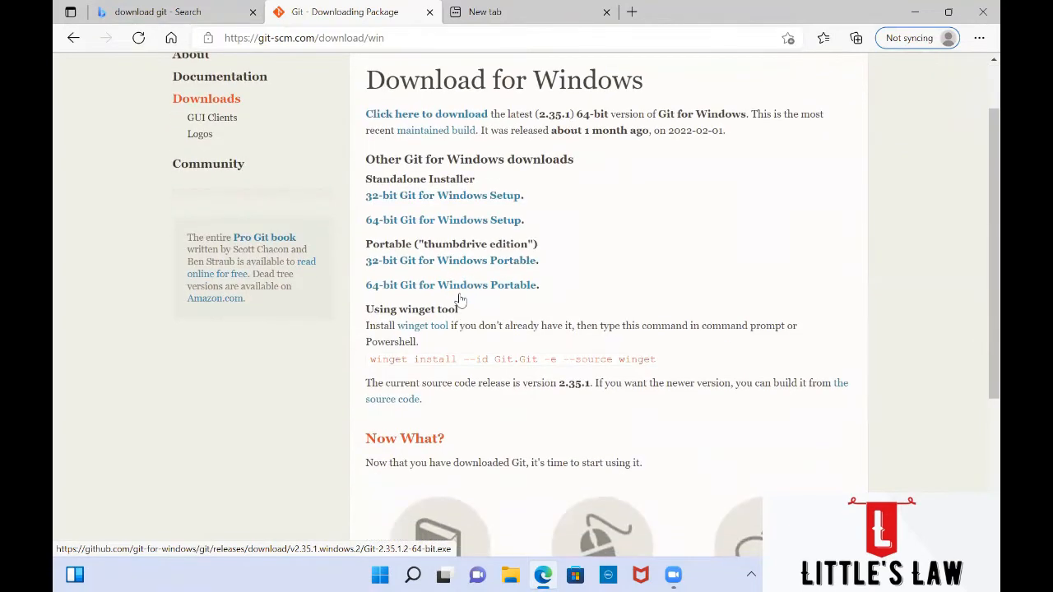
click(421, 222)
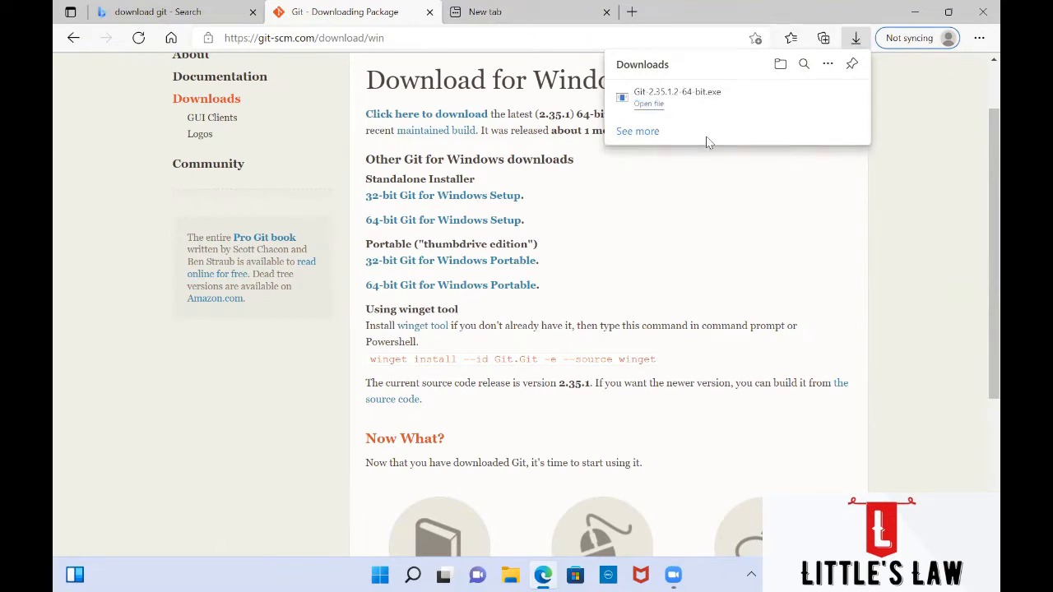
click(643, 104)
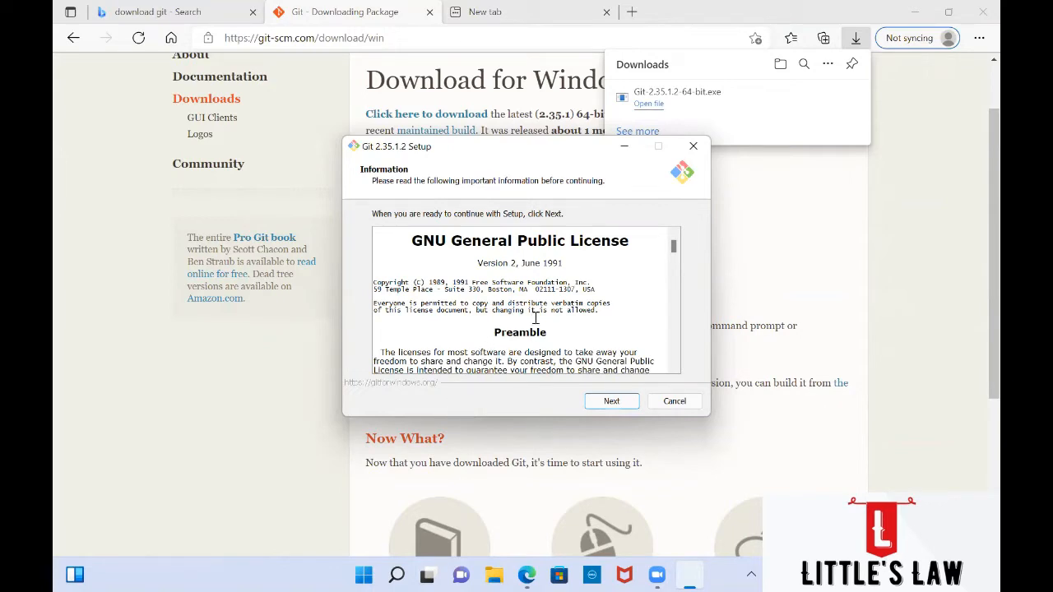
Step: Read through the GNU General Public License and accept it to reach Select Destination Location
scroll(535, 317, down, 12)
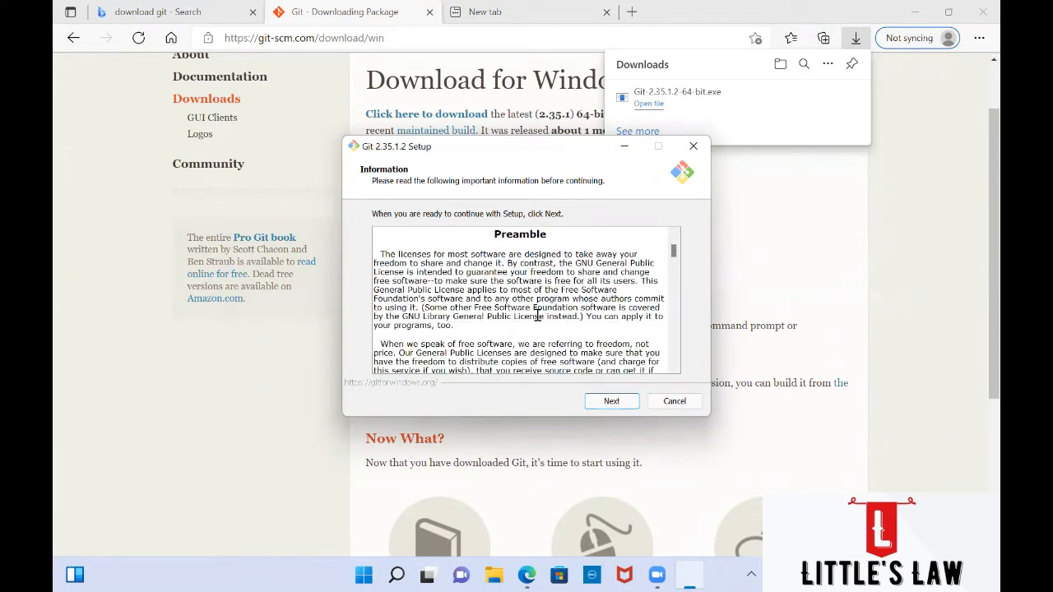
scroll(532, 322, down, 10)
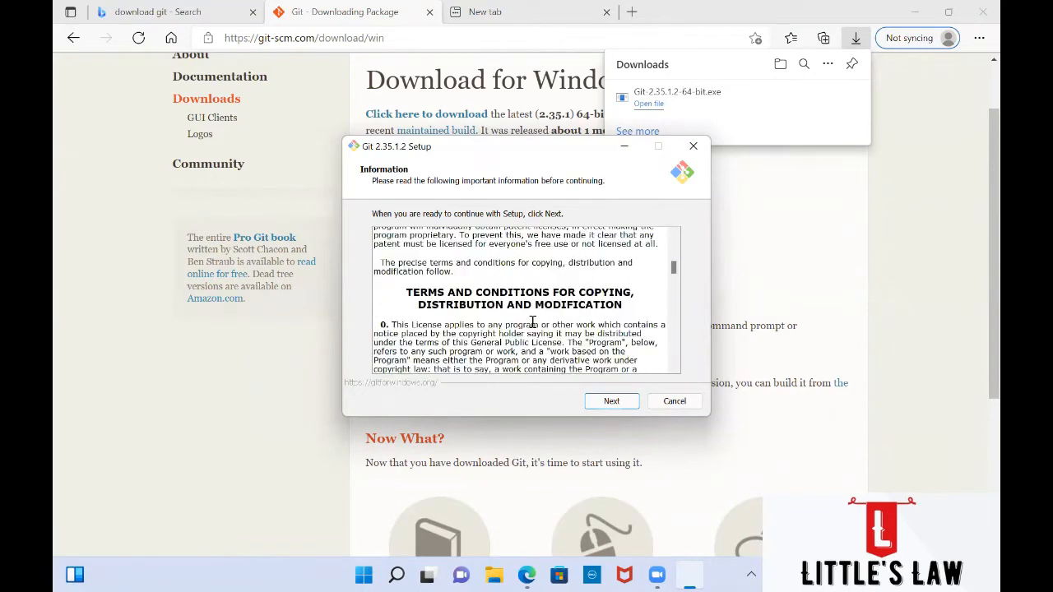
scroll(532, 323, down, 10)
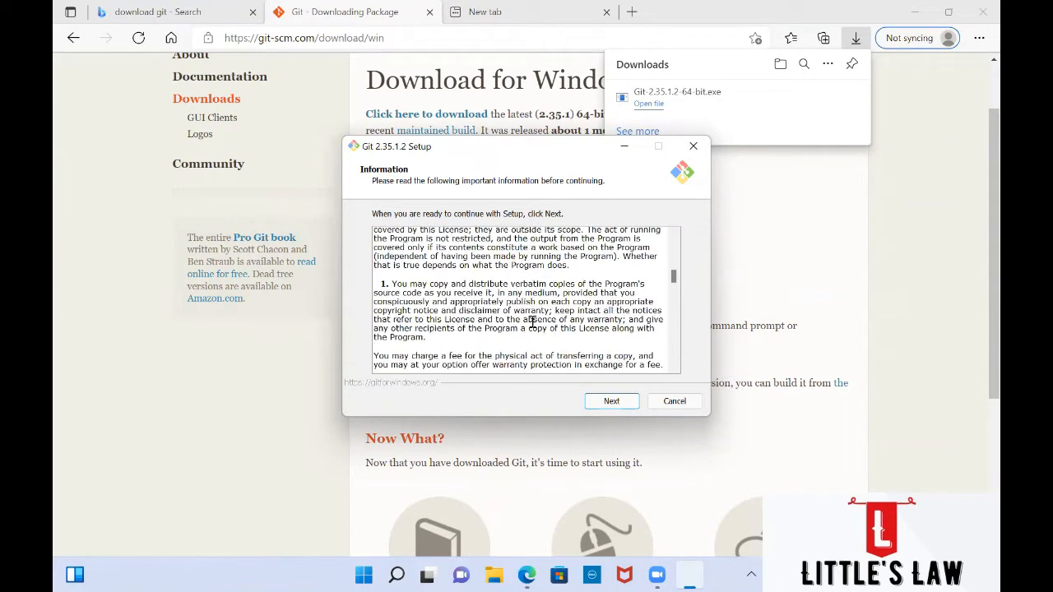
scroll(532, 322, down, 10)
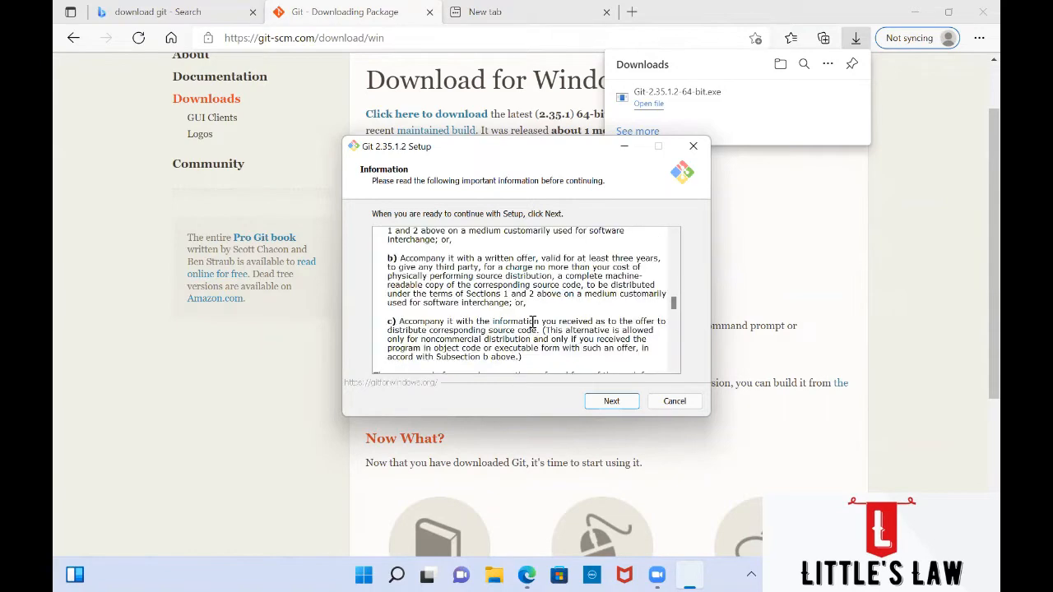
scroll(532, 323, down, 10)
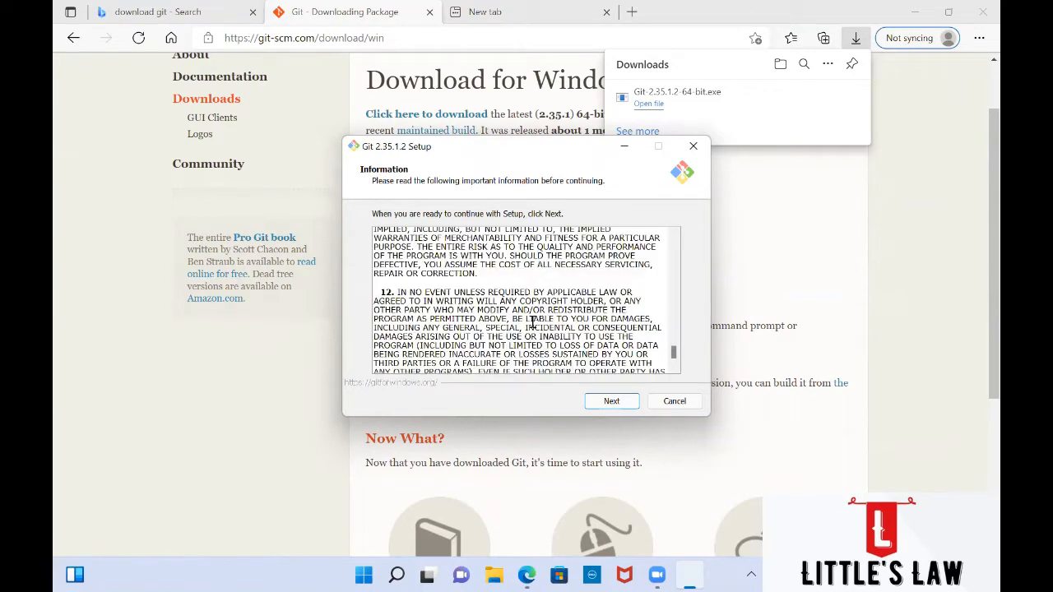
click(601, 403)
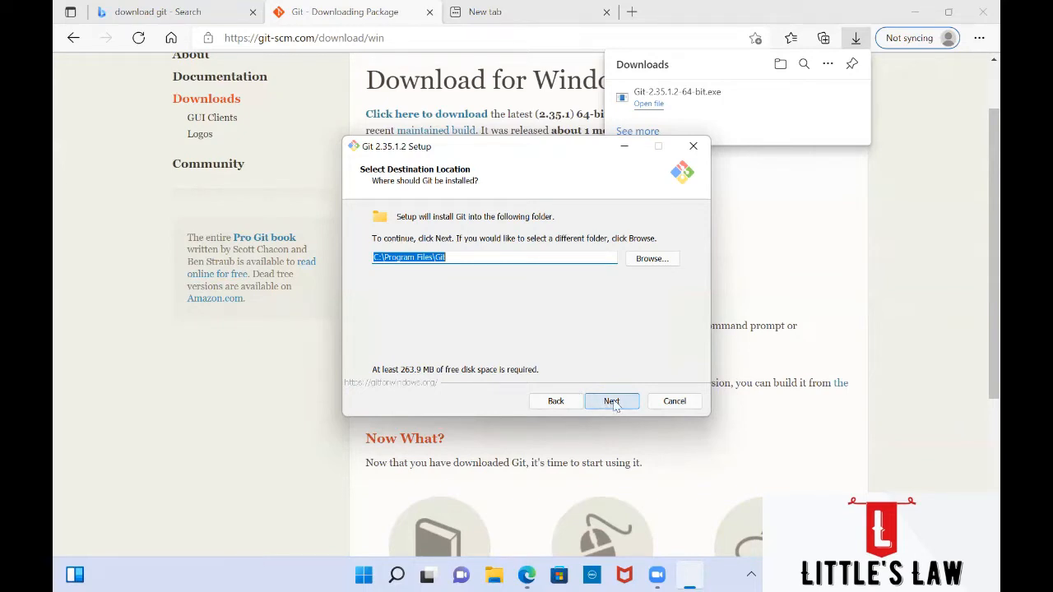
Step: Keep C:\Program Files\Git as the install location and continue to Select Components
click(612, 402)
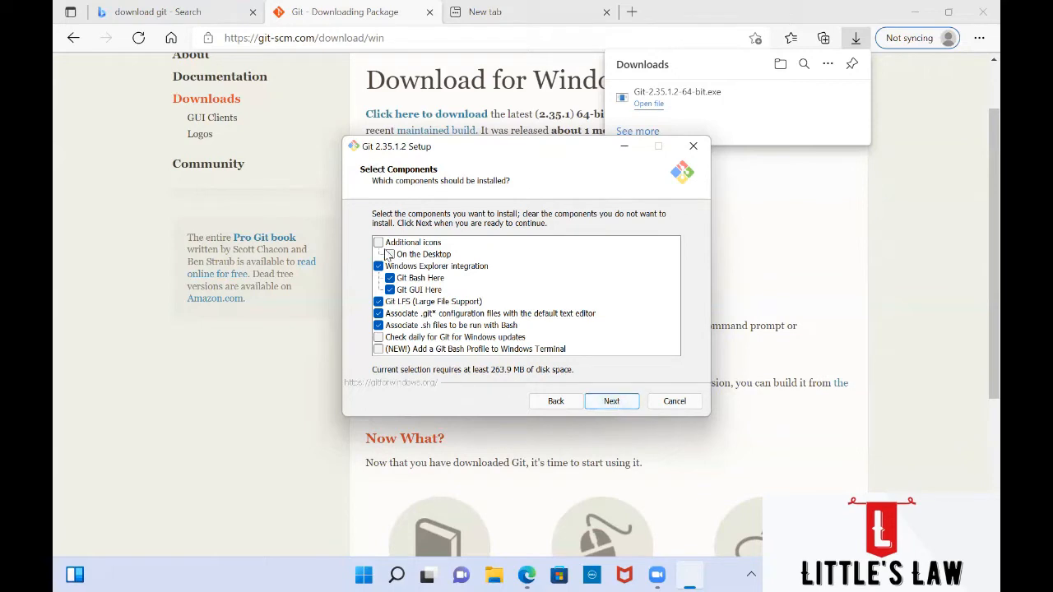
click(389, 255)
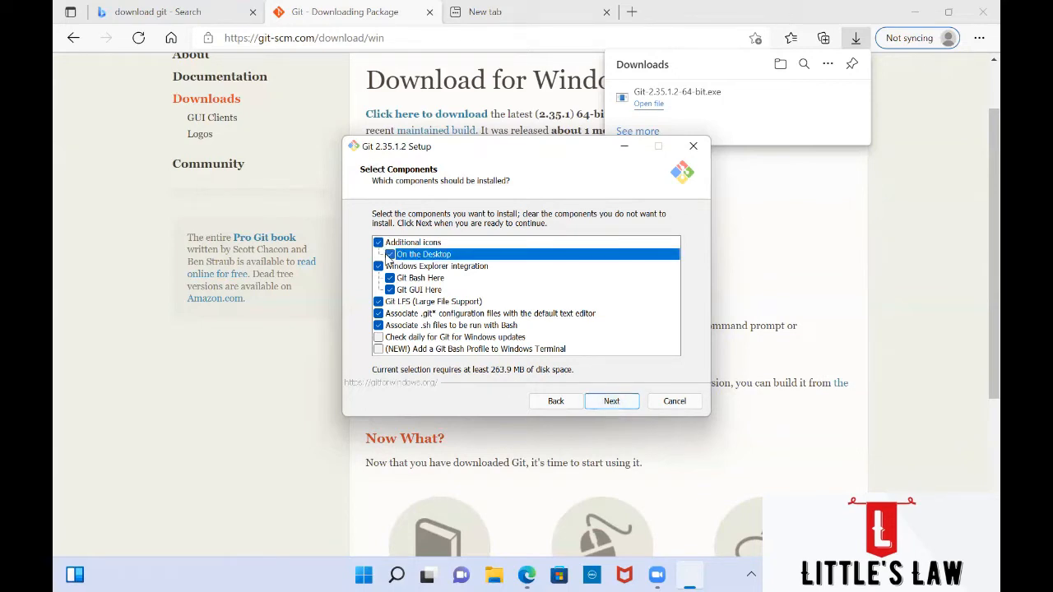
click(390, 255)
click(423, 280)
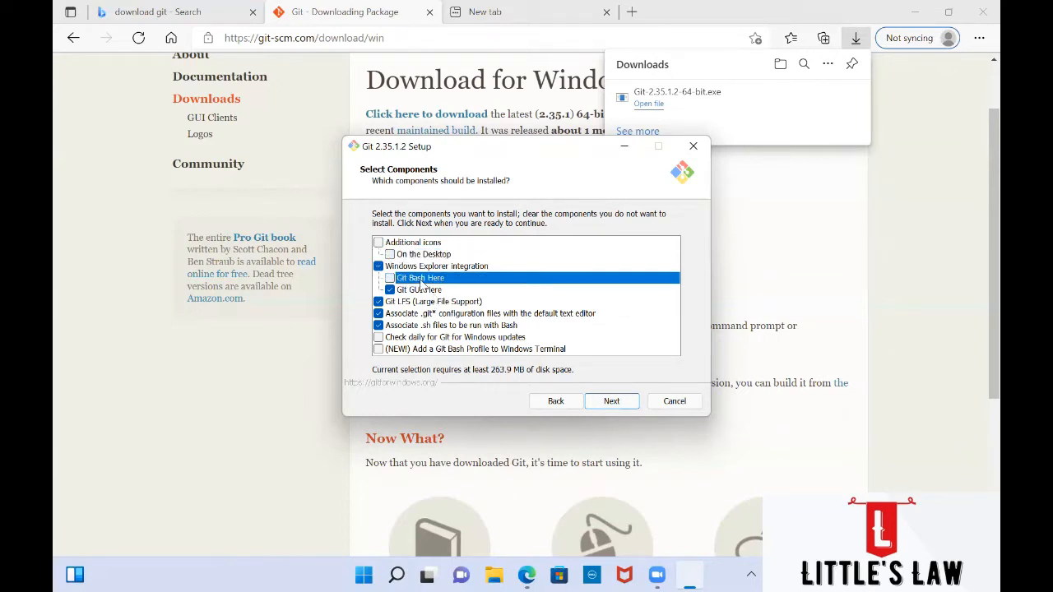
click(423, 281)
click(423, 291)
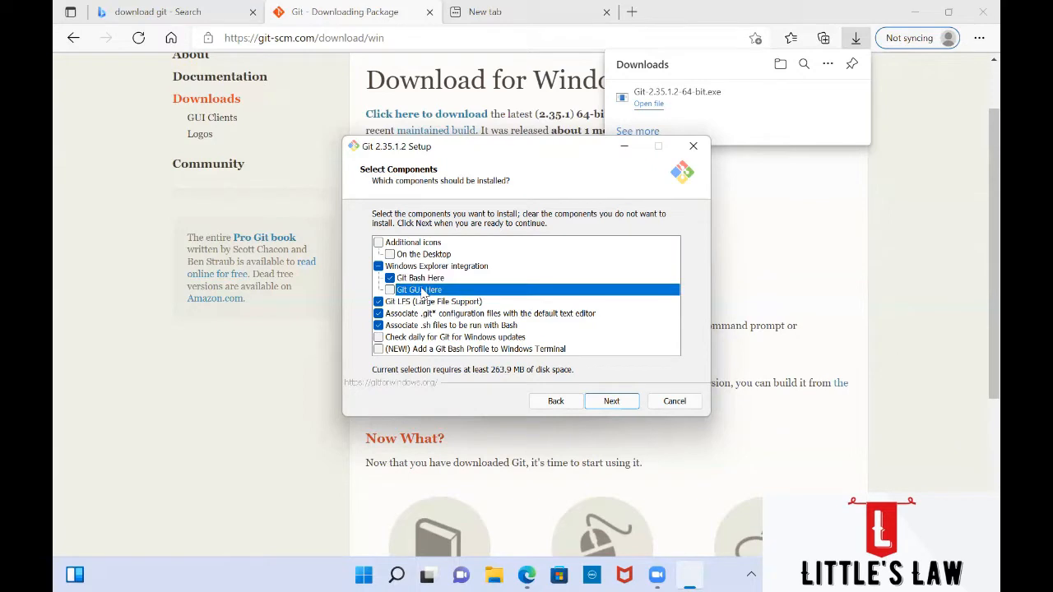
click(422, 291)
click(418, 280)
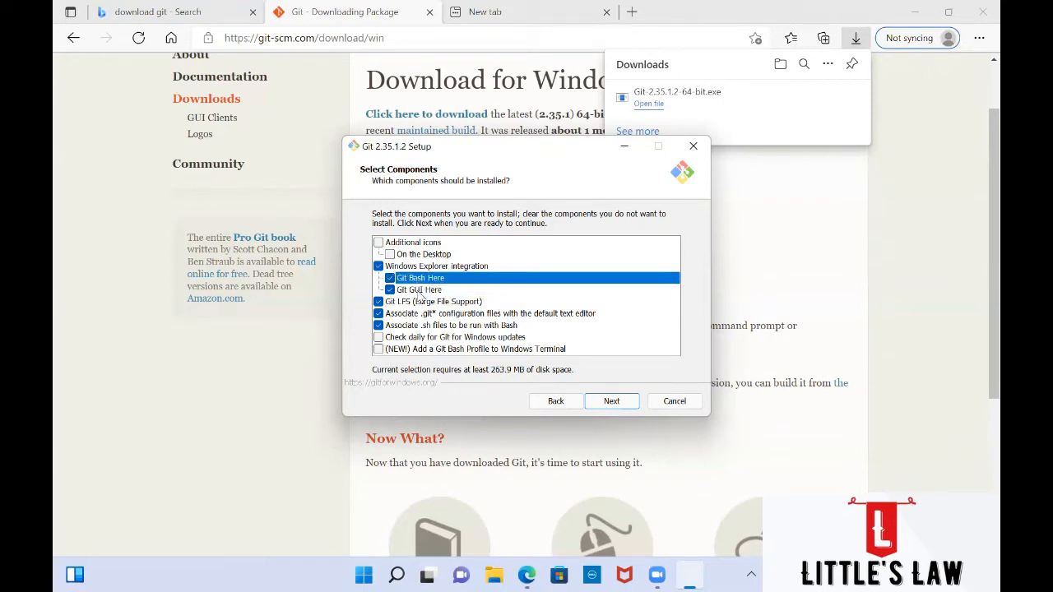
click(418, 293)
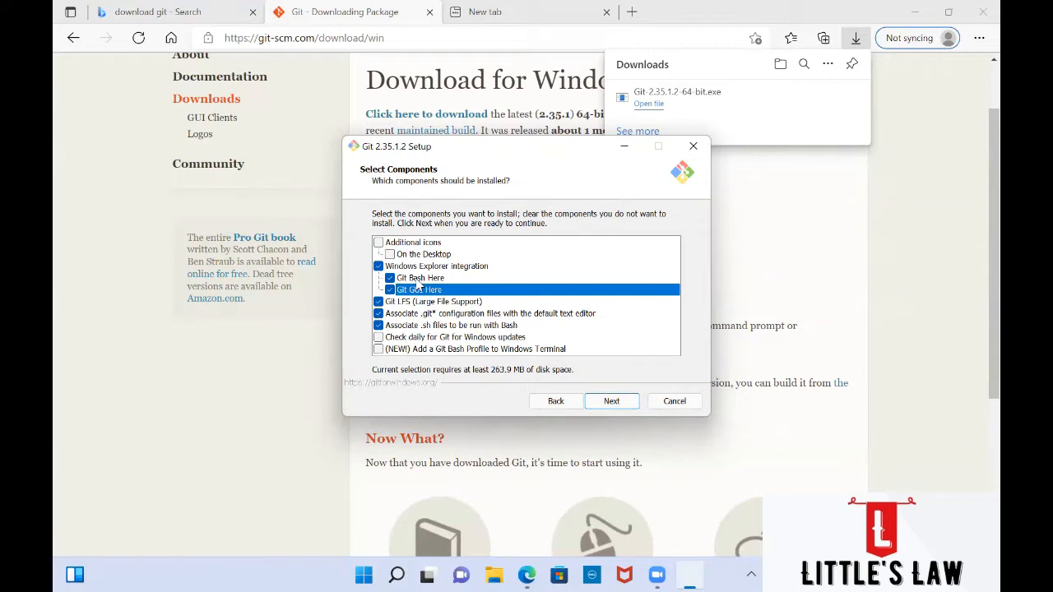
click(417, 302)
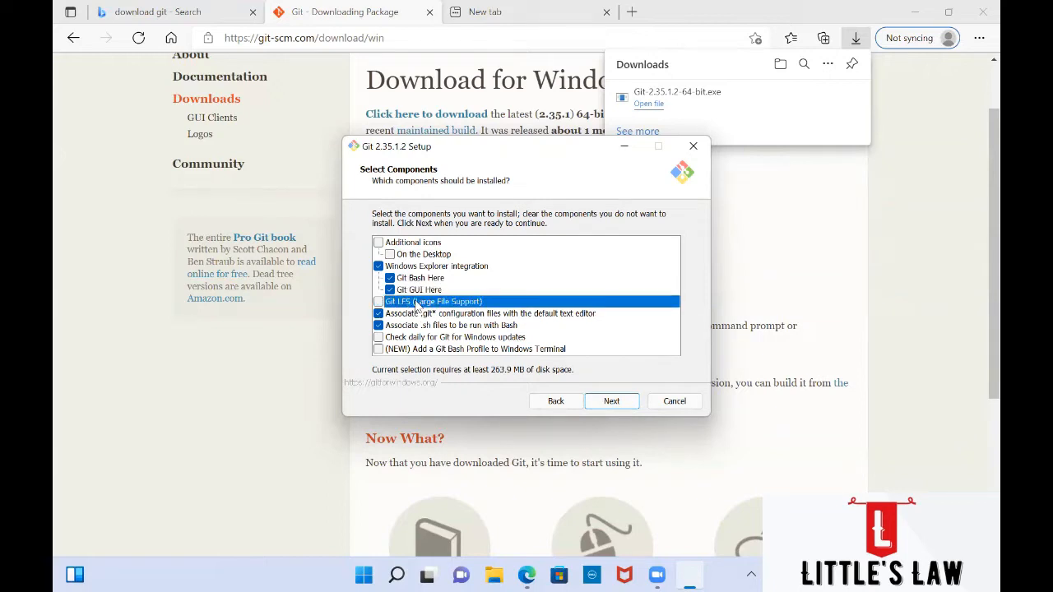
click(417, 303)
Step: Review the .git* and .sh file association options and keep the default component selection
click(429, 318)
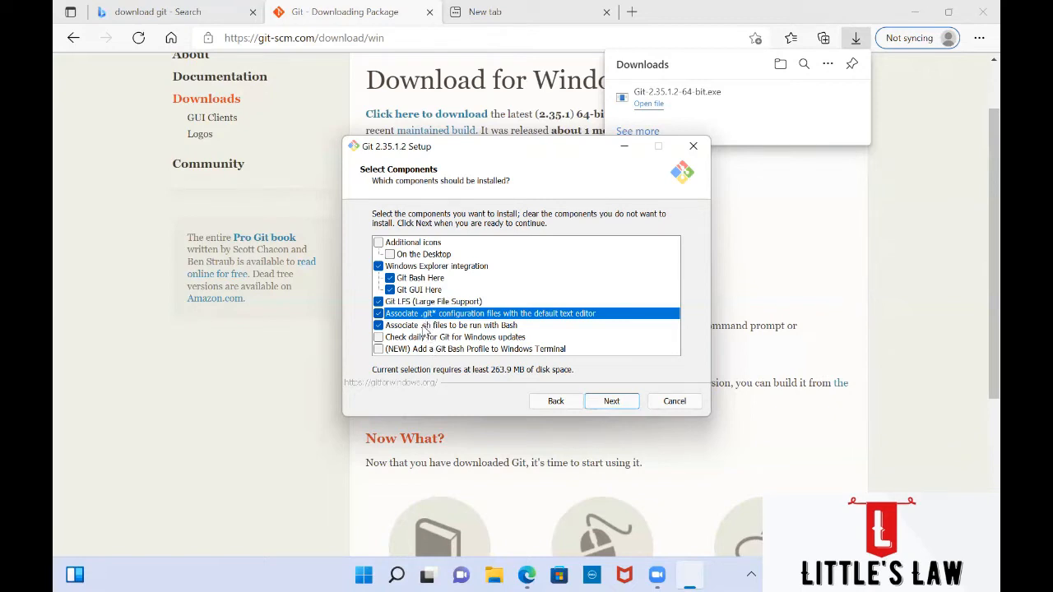
click(424, 327)
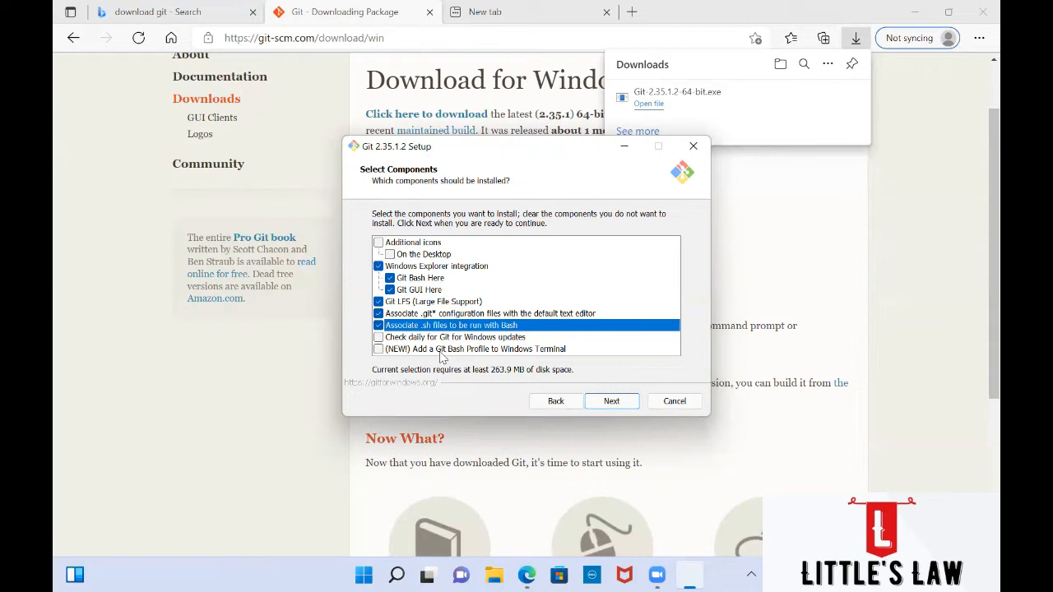
click(616, 403)
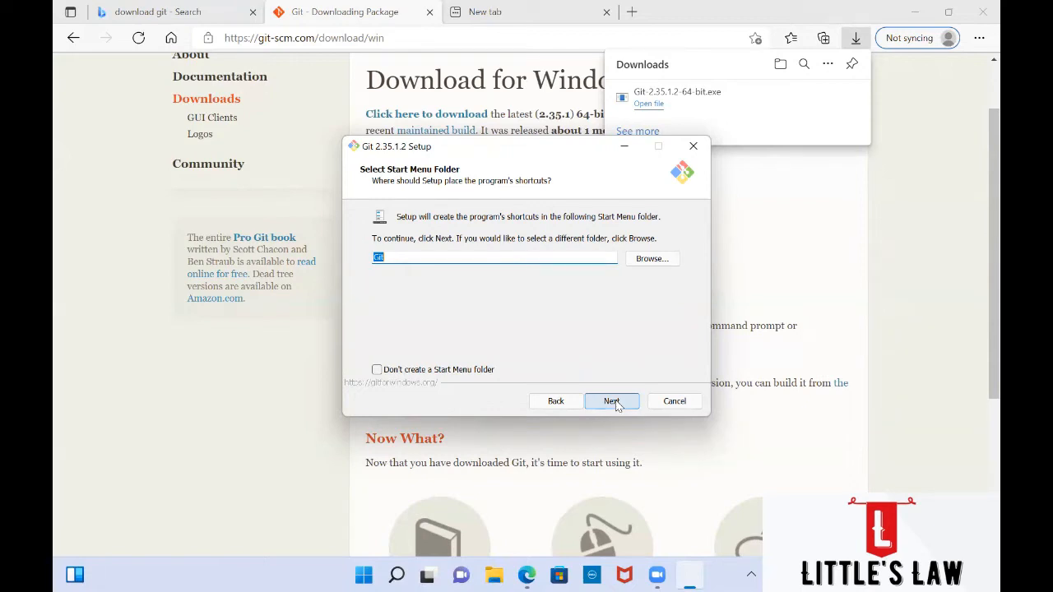
Step: Keep the 'Git' Start Menu folder and set Nano as Git's default editor
click(611, 400)
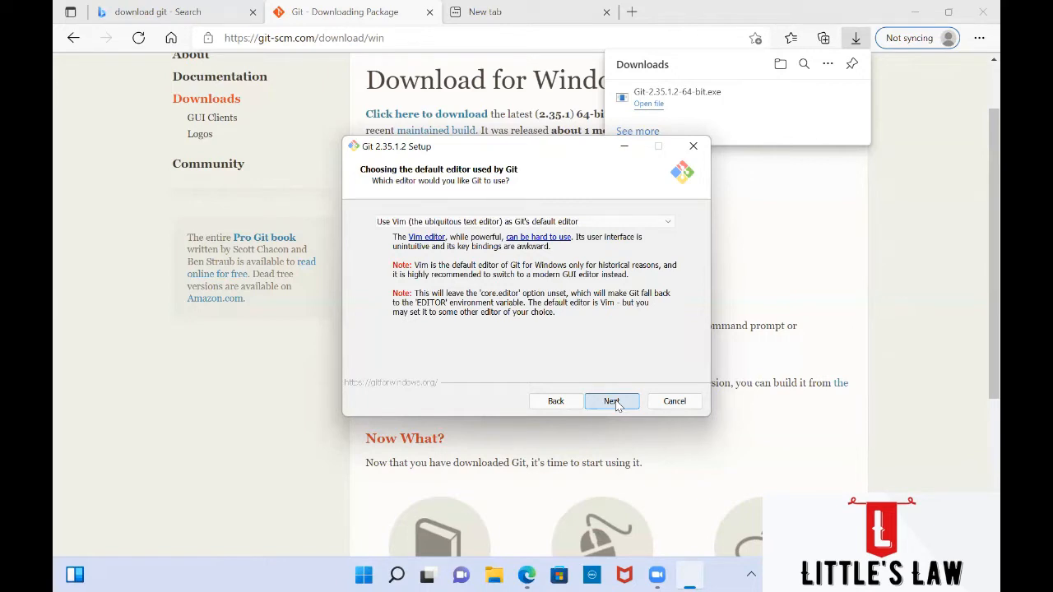
click(631, 227)
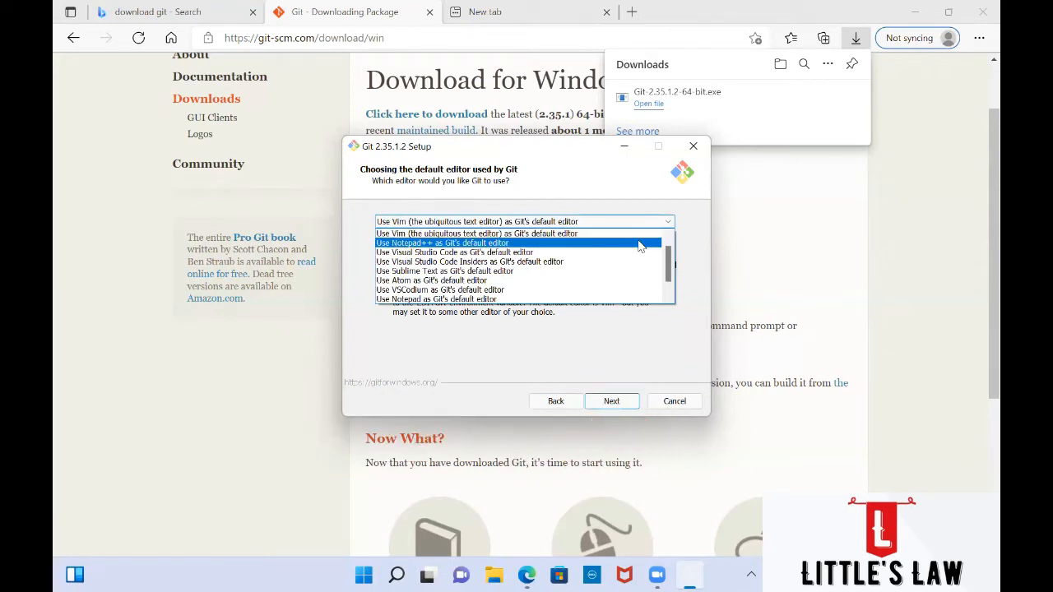
scroll(639, 246, up, 1)
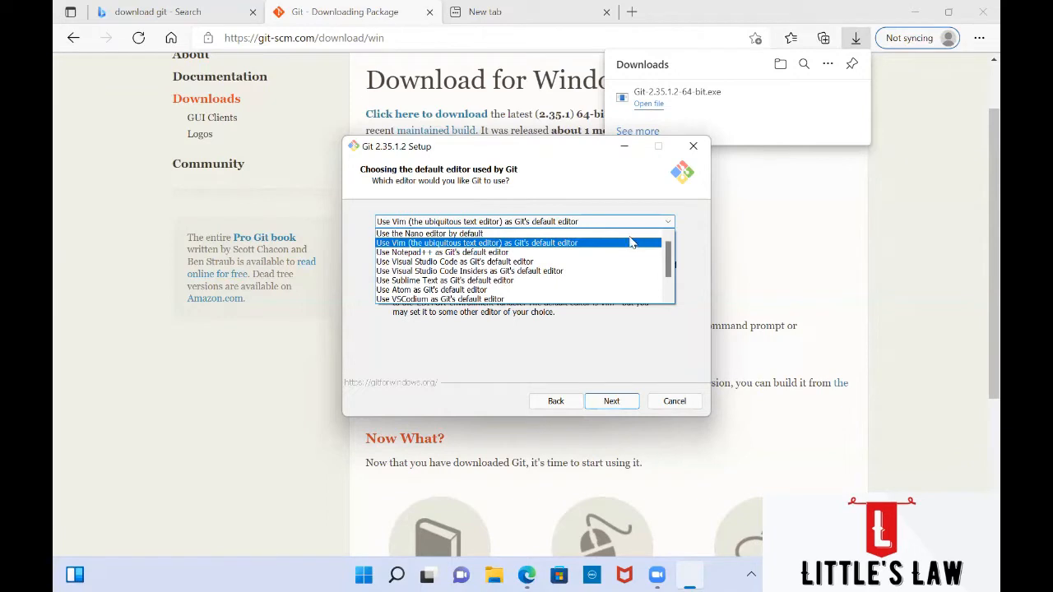
click(625, 234)
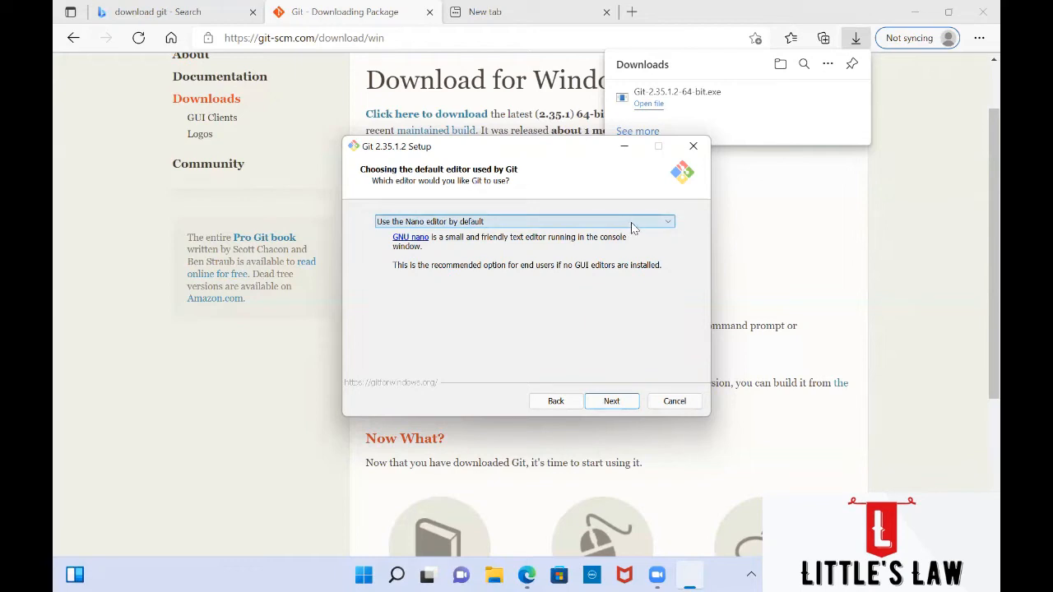
Step: Try Vim and Notepad++, then settle on Visual Studio Code as Git's default editor
click(631, 227)
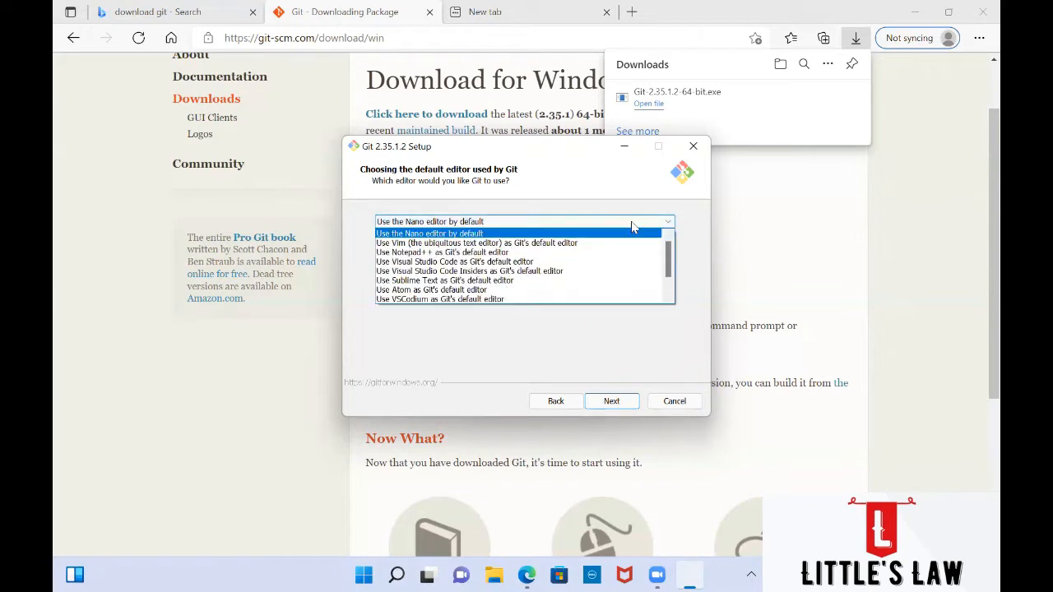
click(633, 243)
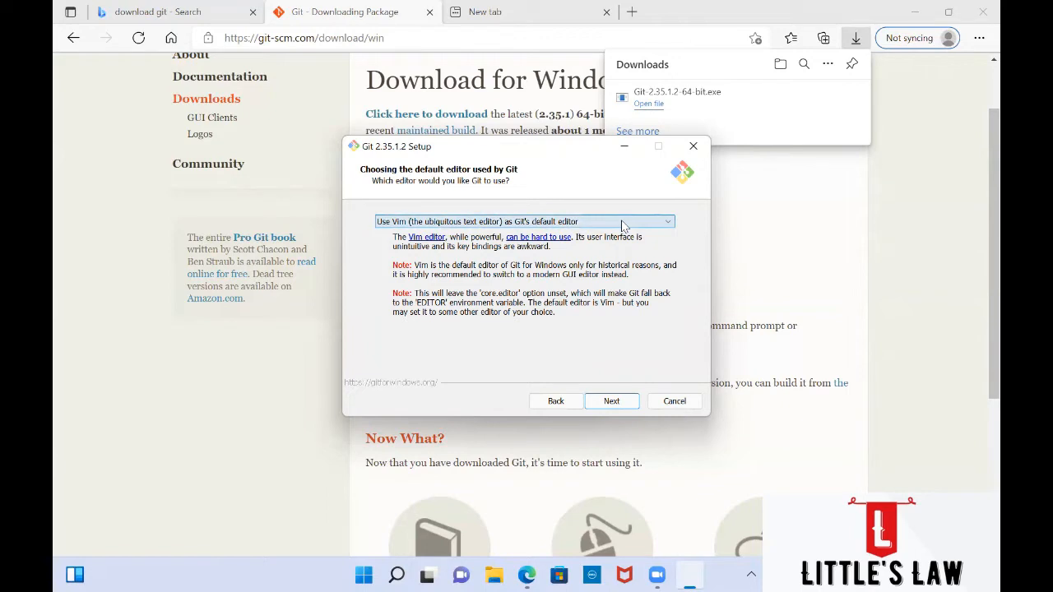
click(622, 224)
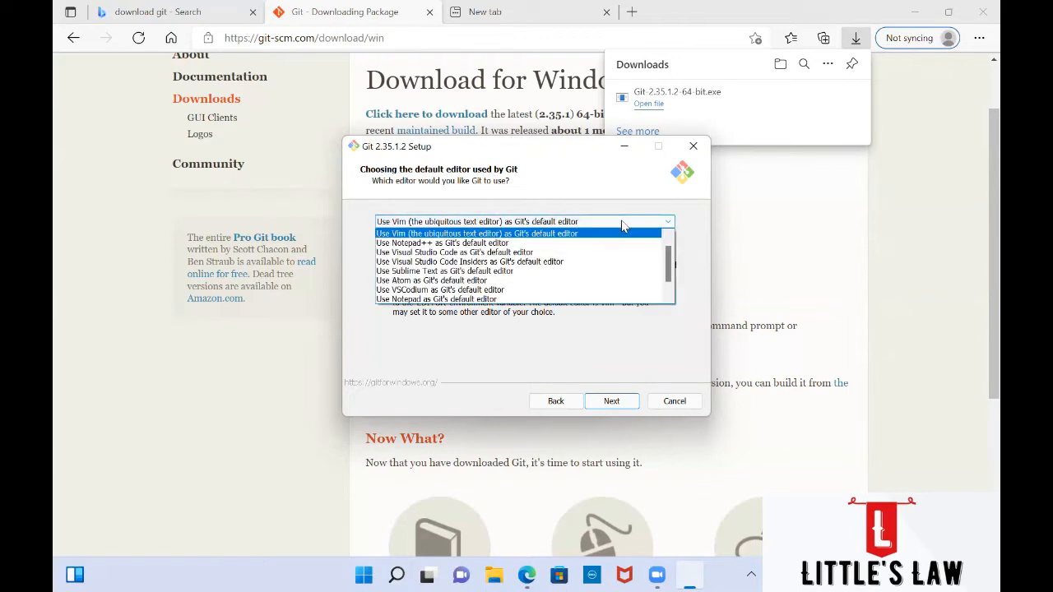
click(588, 244)
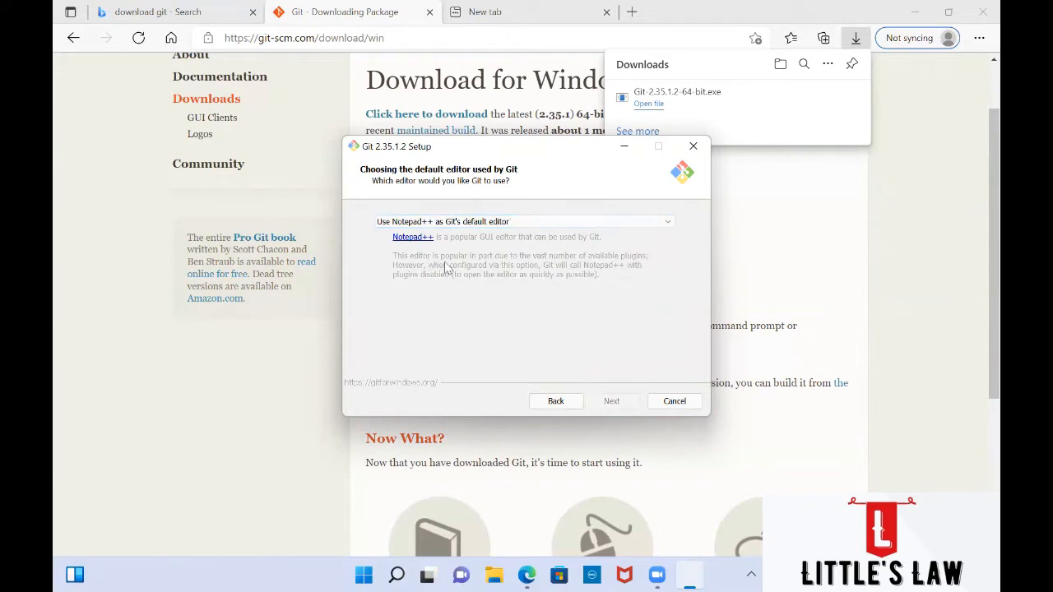
click(563, 230)
click(560, 243)
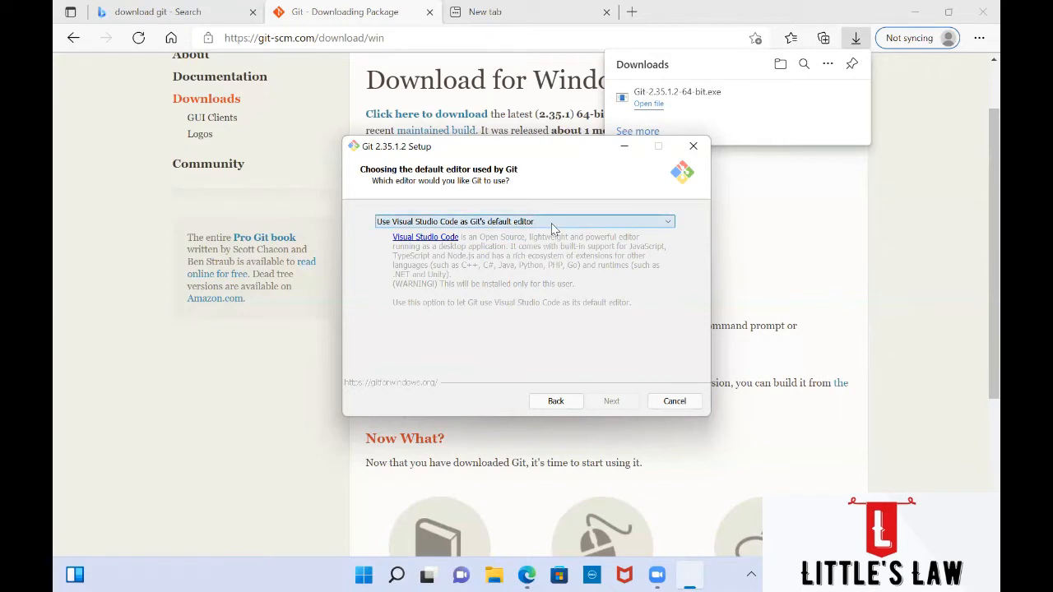
Step: Try Sublime Text, Atom and Notepad++ as the default editor, finally choosing Vim
click(553, 223)
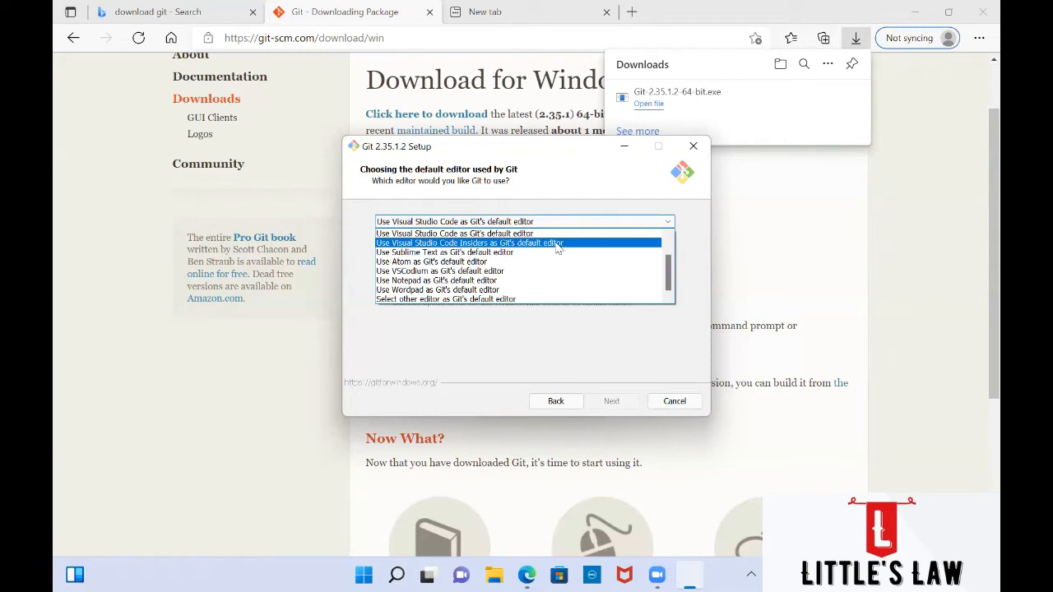
click(556, 252)
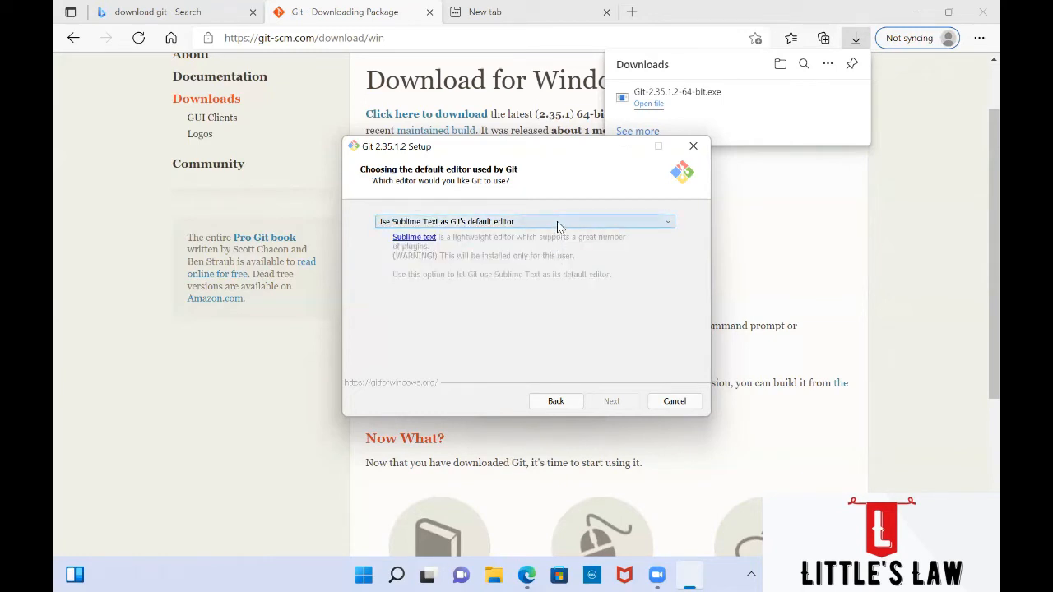
click(557, 222)
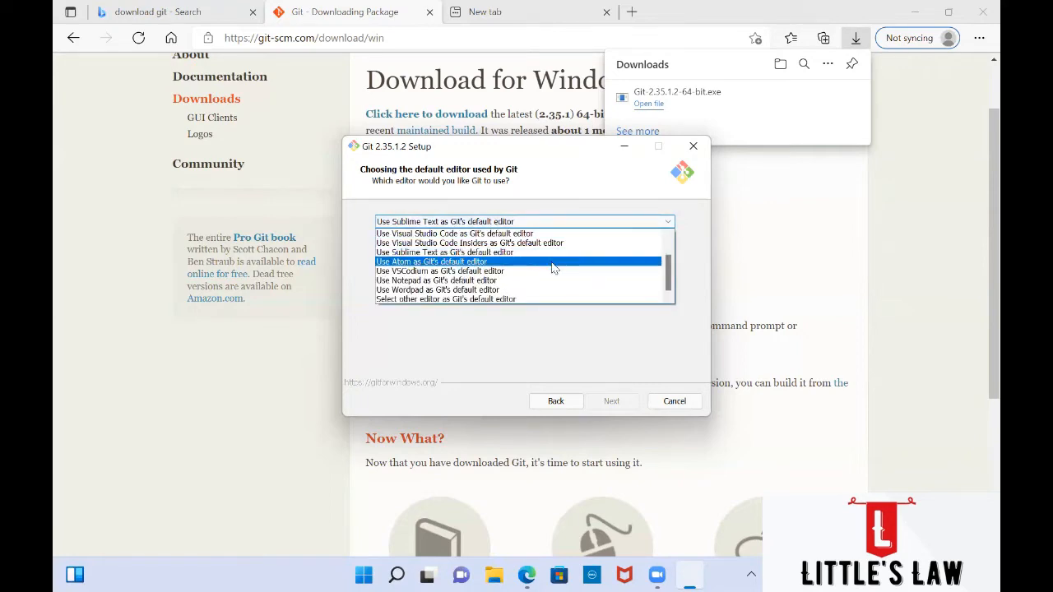
click(554, 263)
click(544, 224)
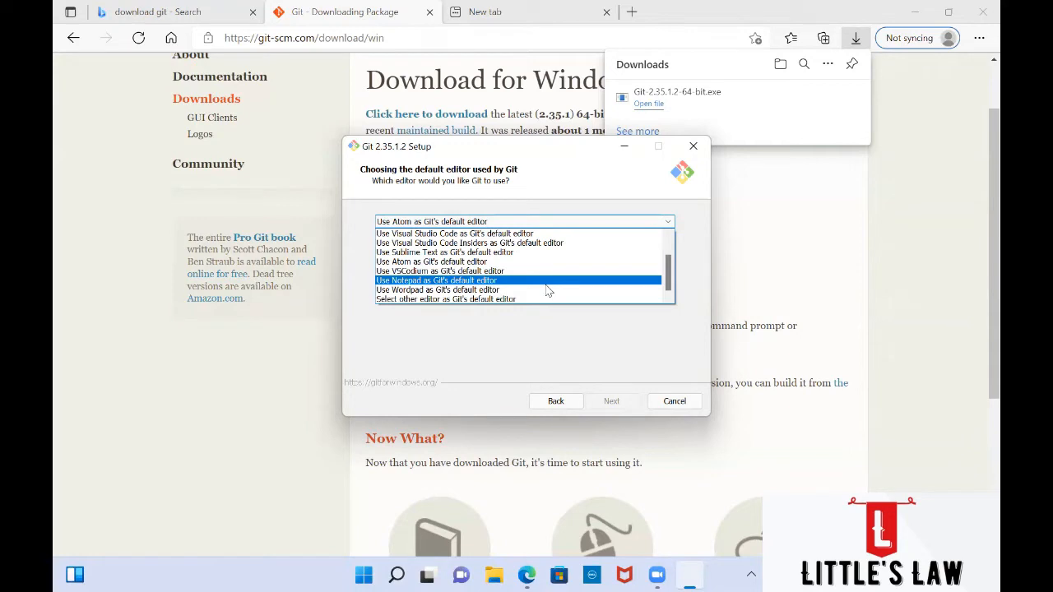
scroll(547, 291, up, 2)
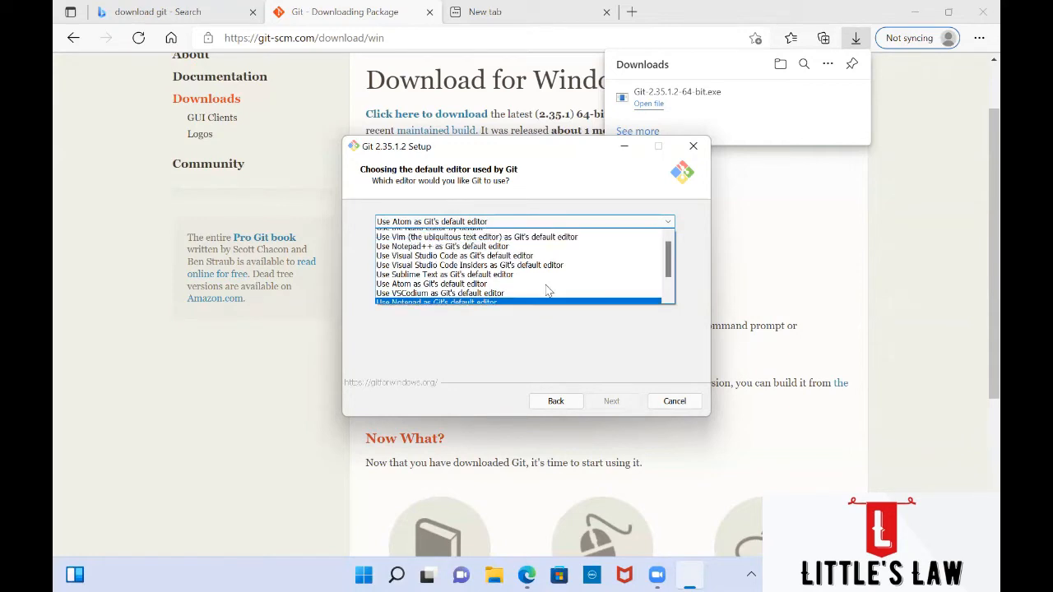
click(516, 243)
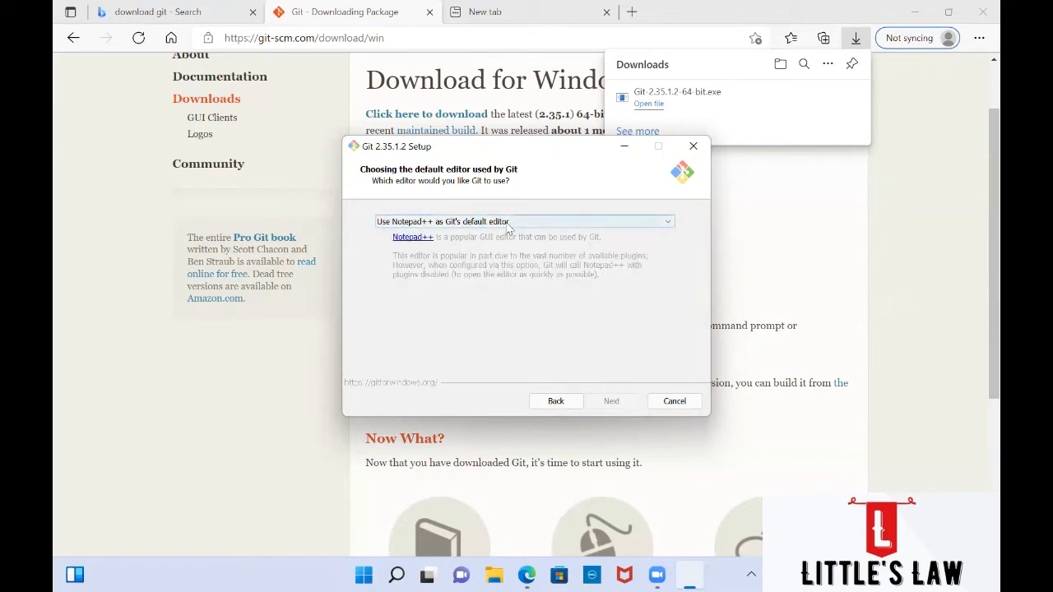
click(512, 217)
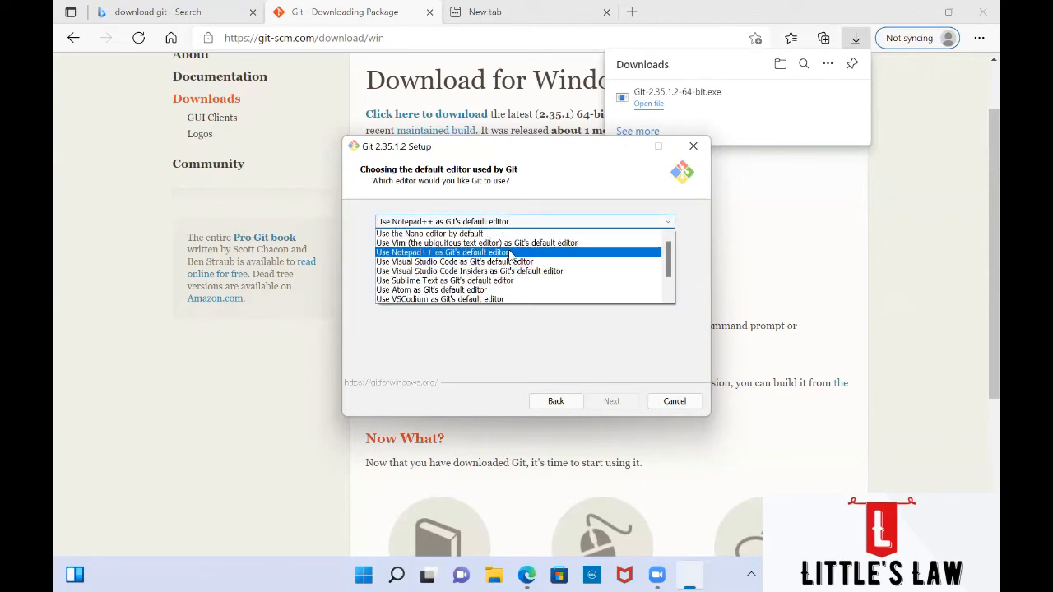
click(509, 255)
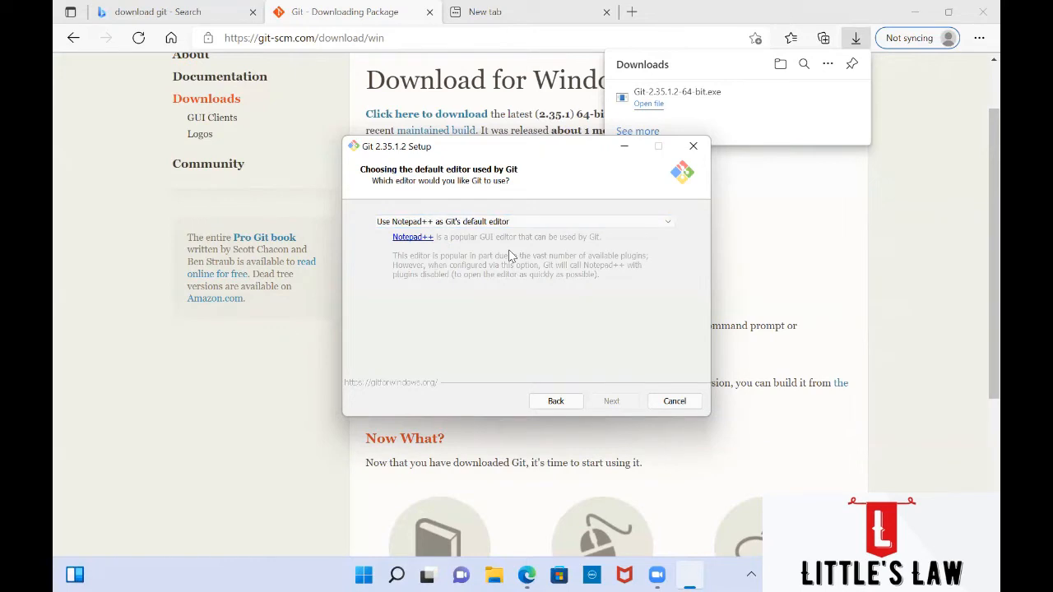
click(522, 222)
scroll(520, 243, up, 1)
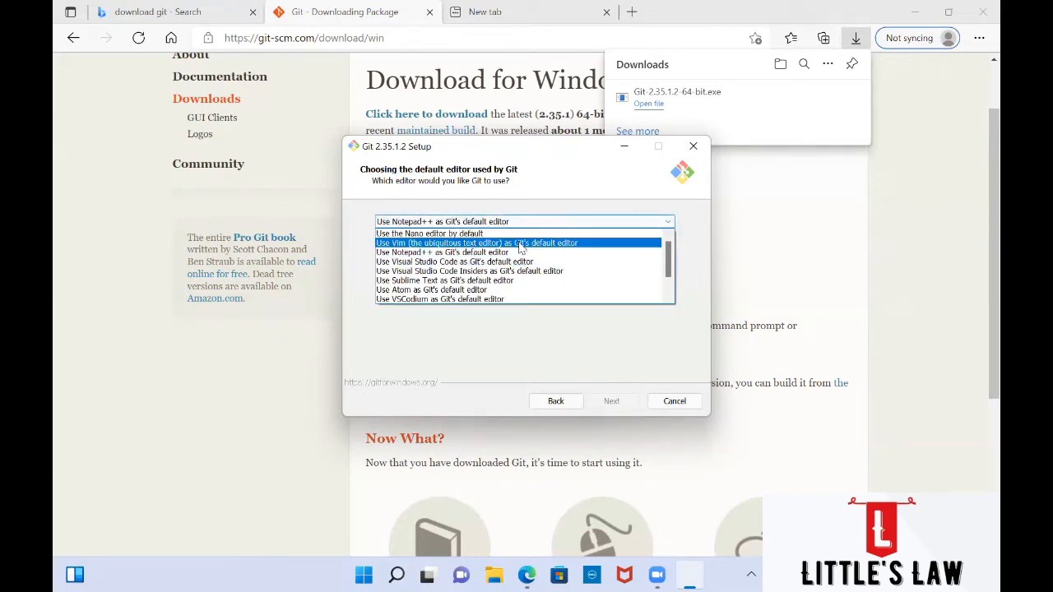
click(519, 243)
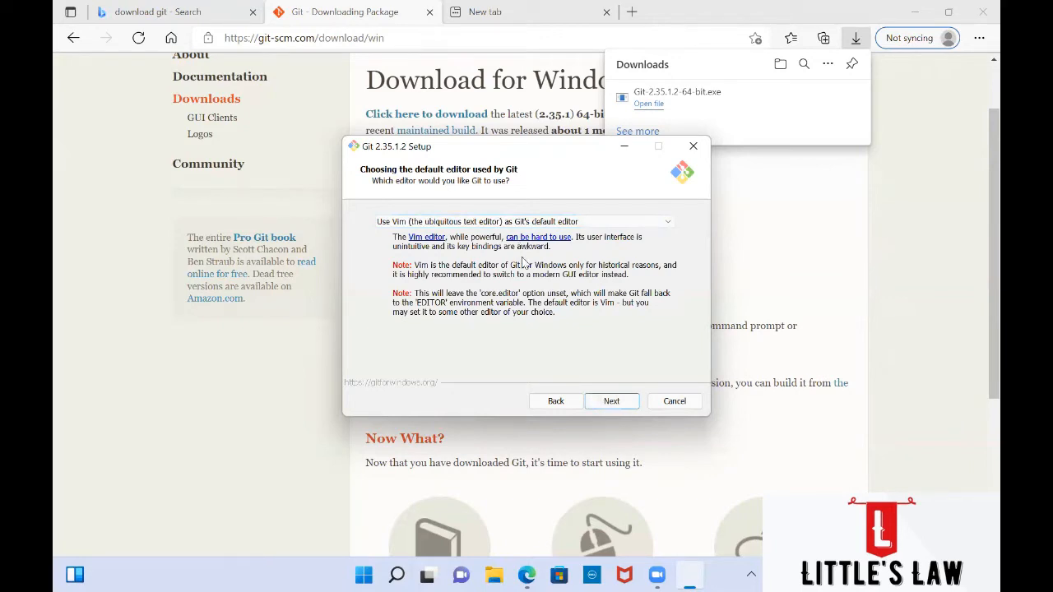
Step: On the initial branch name page, override 'main' with 'little', then clear the name field
click(613, 405)
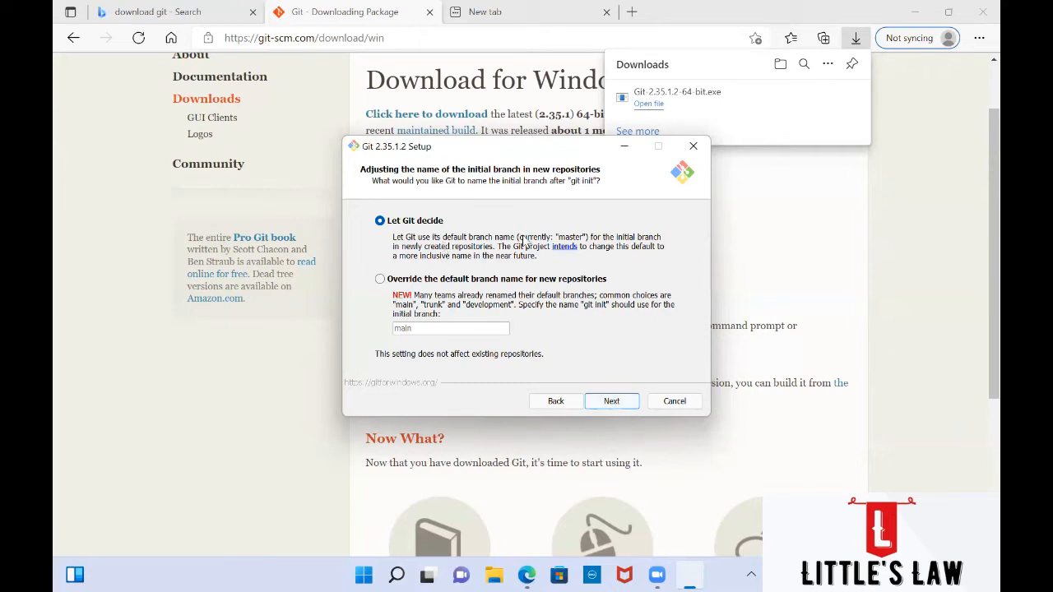
click(405, 279)
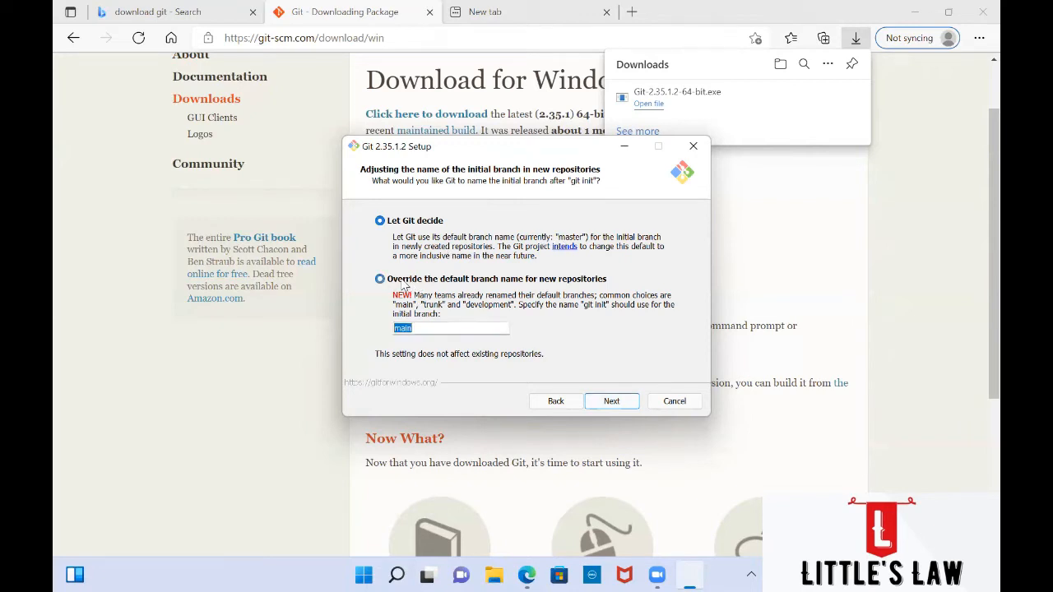
click(427, 328)
drag(427, 329, 372, 336)
text(little)
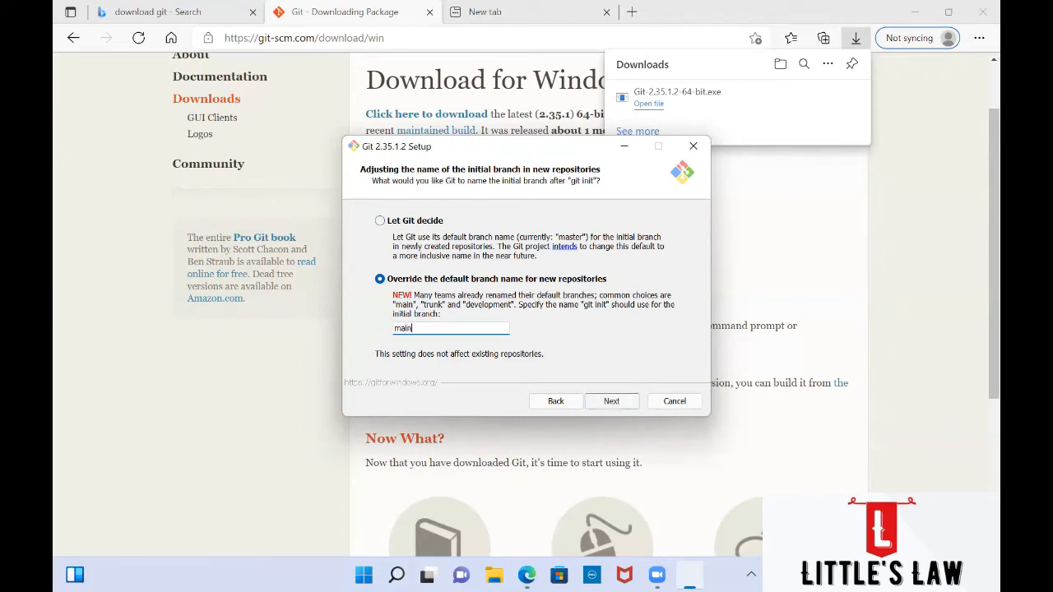
key(BackSpace)
key(BackSpace)
key(BackSpace)
key(BackSpace)
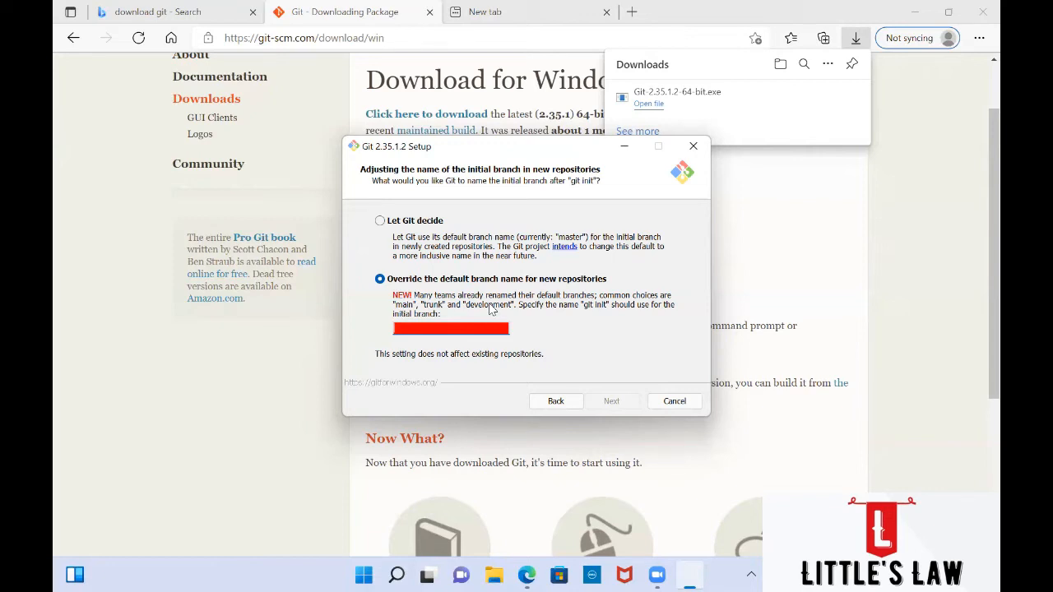
click(380, 222)
click(477, 279)
Step: Let Git decide the initial branch name and continue to the PATH environment page
click(380, 220)
click(553, 403)
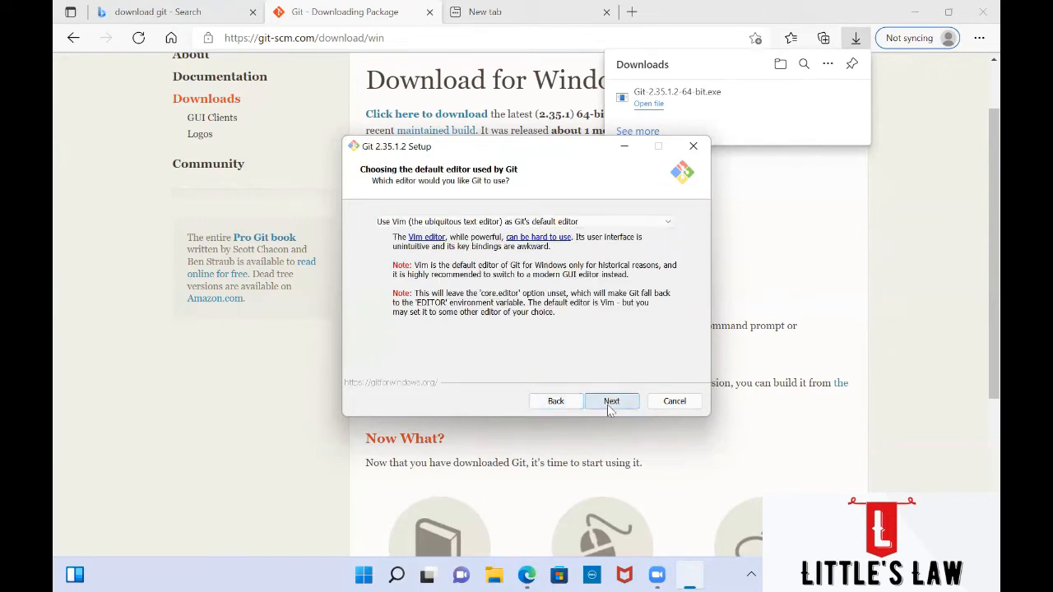
click(609, 400)
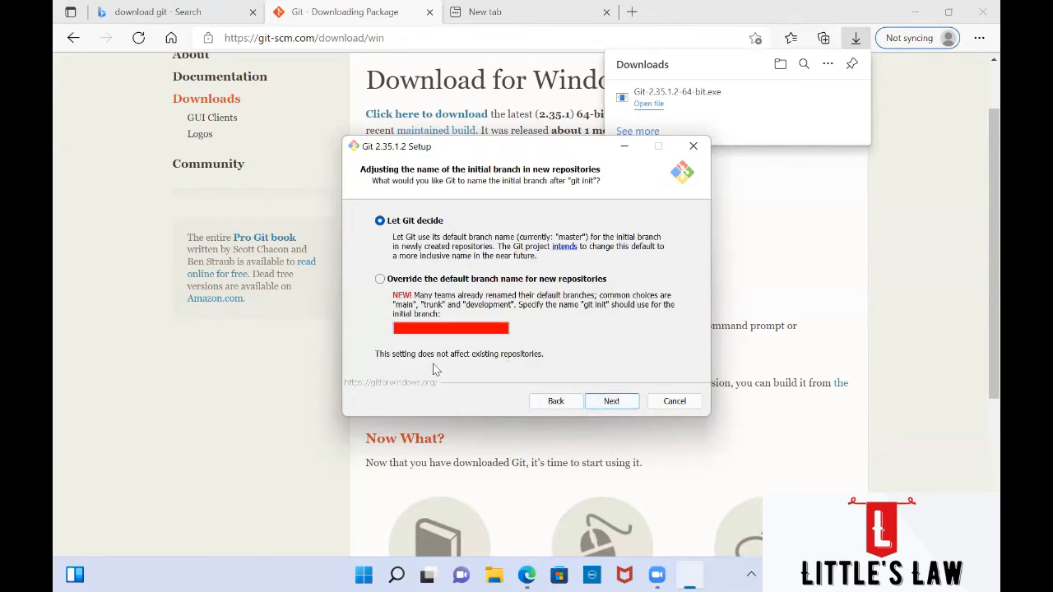
click(604, 403)
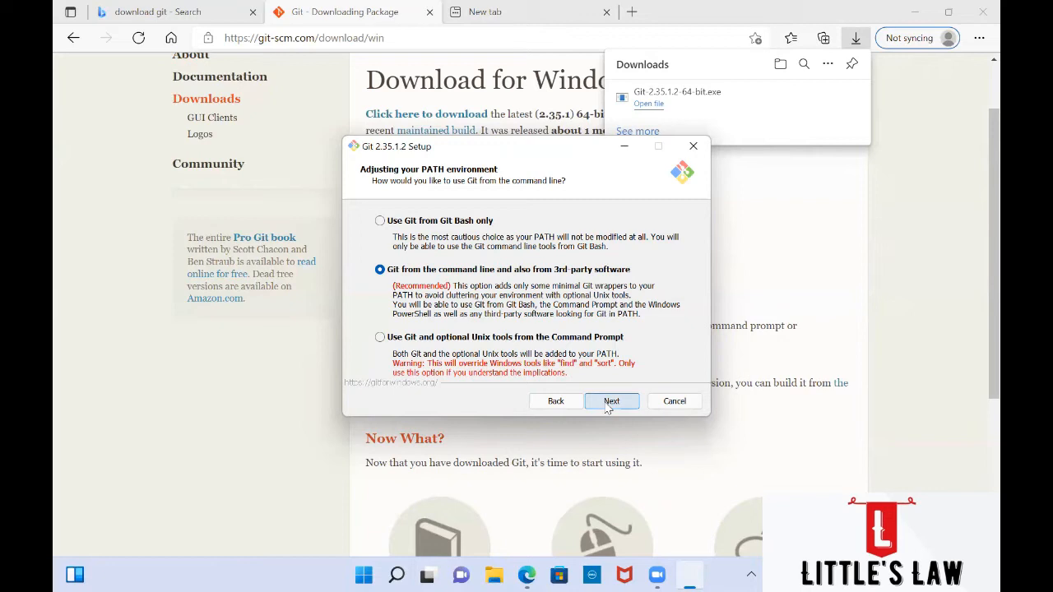
Step: Keep Git usable from the command line and 3rd-party software rather than Git Bash only, and continue
click(438, 222)
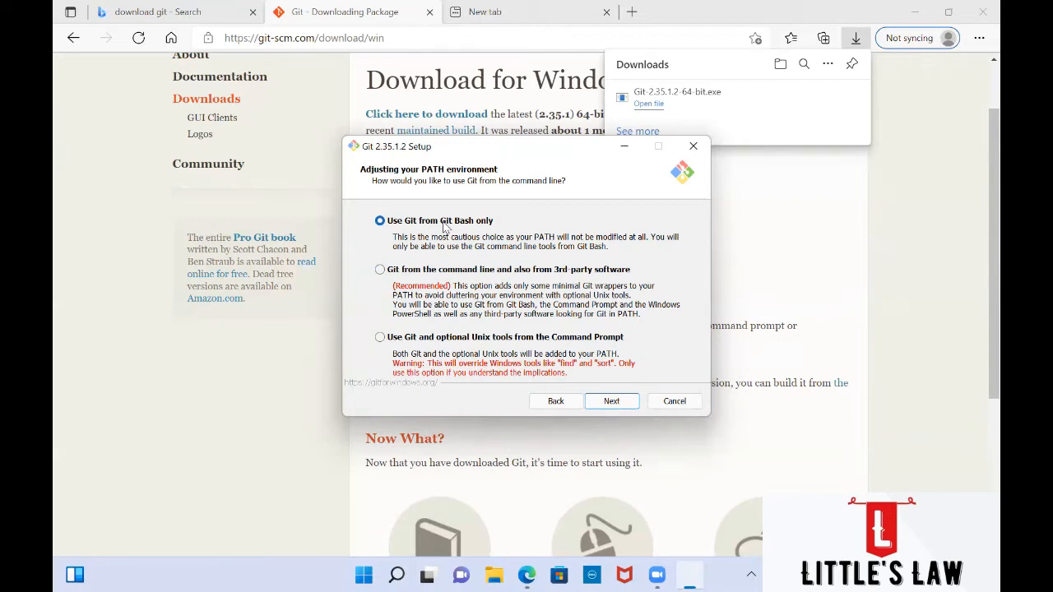
click(450, 273)
click(615, 403)
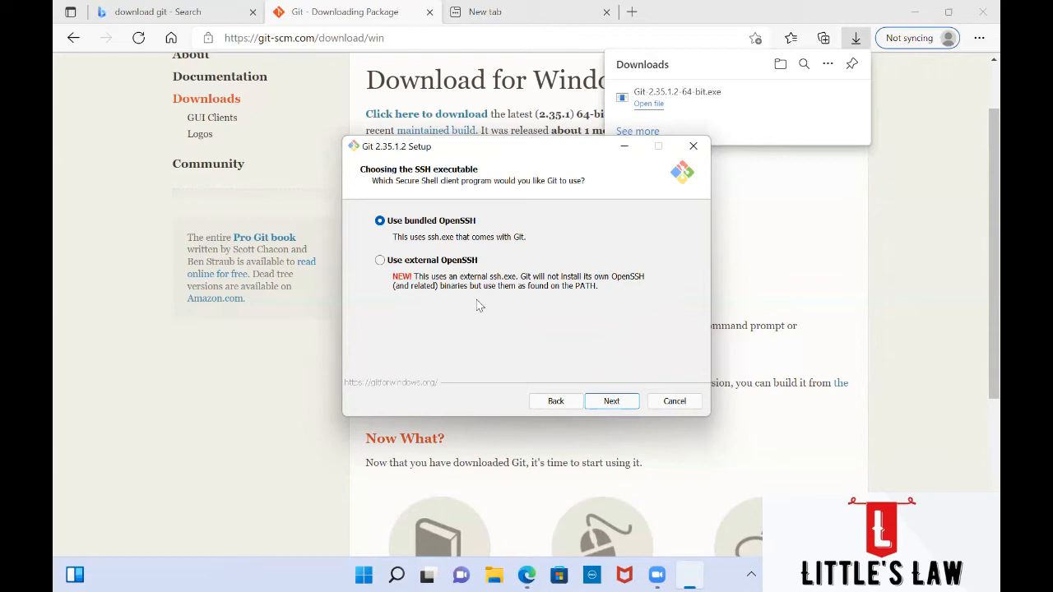
Step: Keep 'Use bundled OpenSSH' instead of external OpenSSH as the SSH executable, and continue
click(438, 262)
click(380, 221)
click(613, 402)
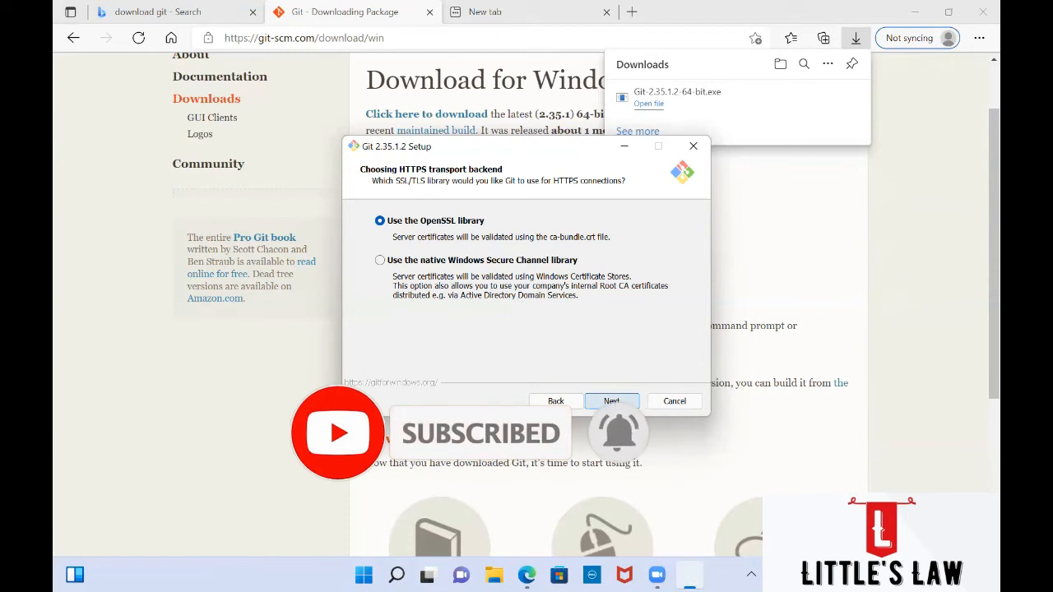
Step: Accept 'Use the OpenSSL library' as the HTTPS transport backend and continue
click(616, 406)
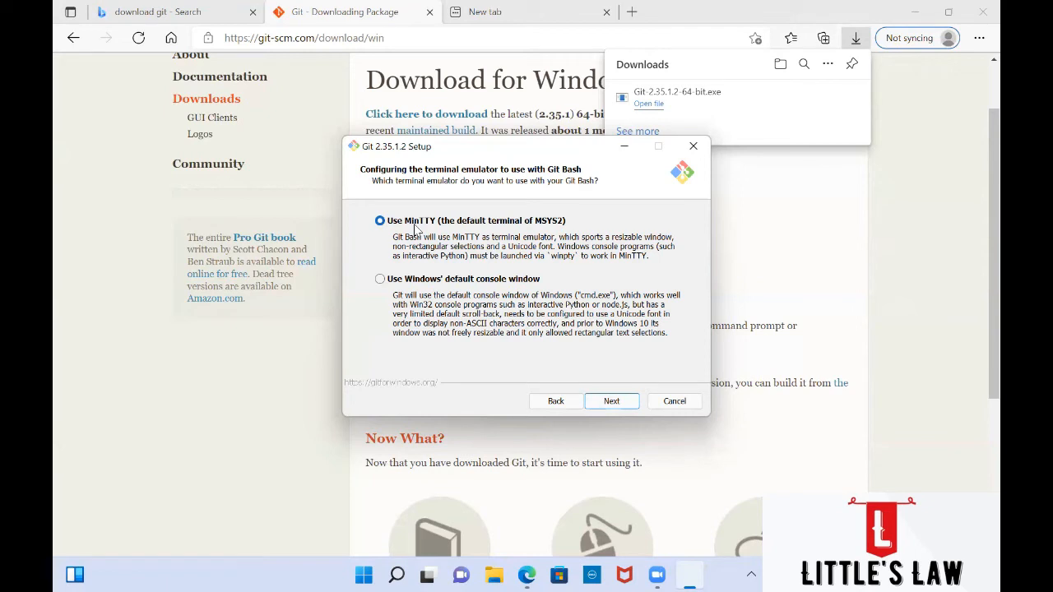
click(411, 283)
click(399, 224)
Step: Accept MinTTY as the terminal and fast-forward or merge as the default git pull behaviour
click(609, 408)
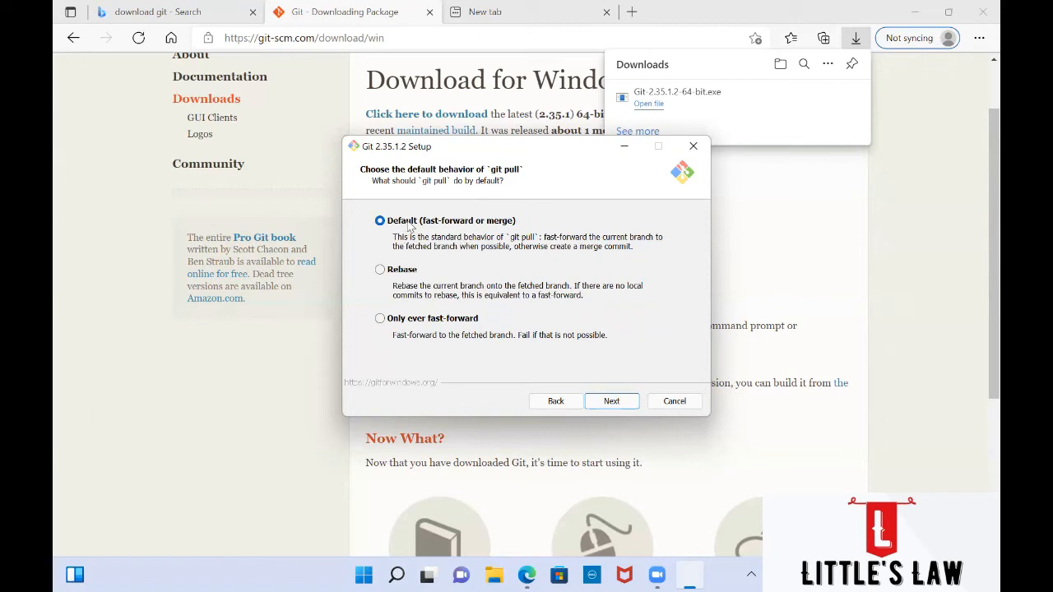
click(613, 401)
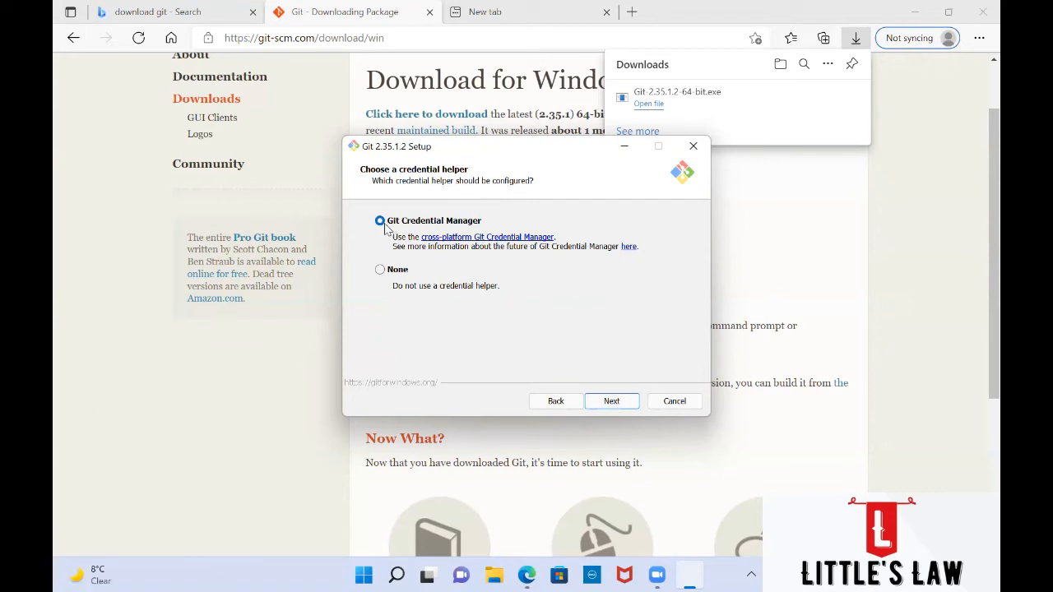
Step: Keep Git Credential Manager and file system caching, then install Git 2.35.1.2
click(613, 401)
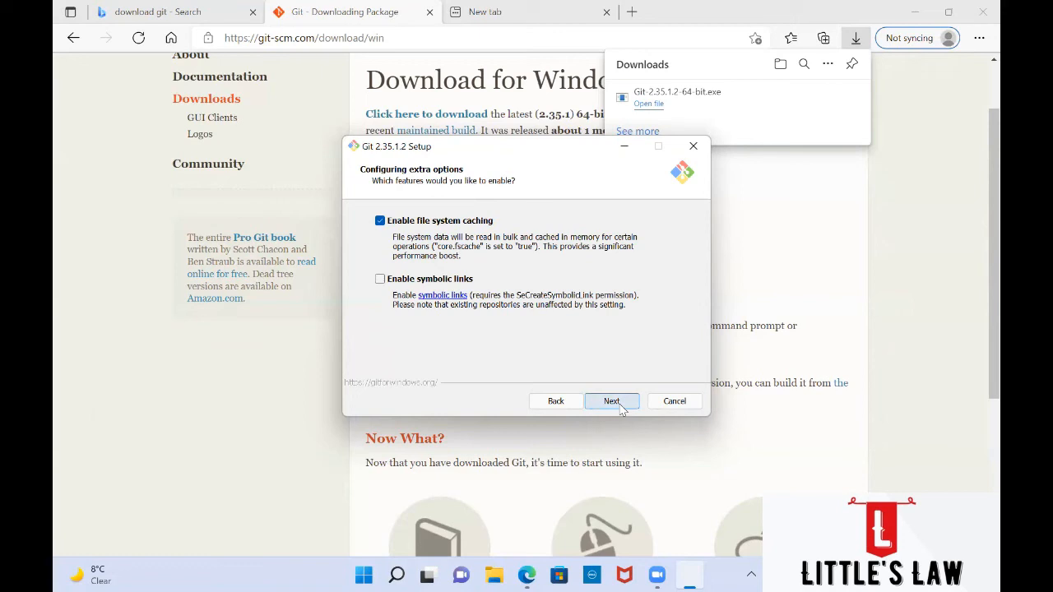
click(622, 408)
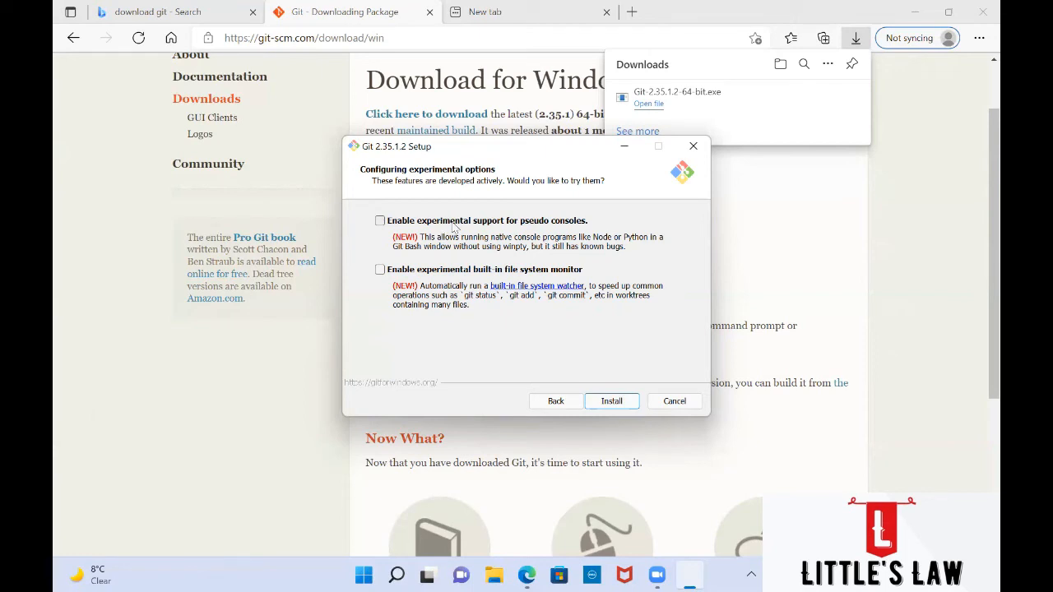
click(611, 403)
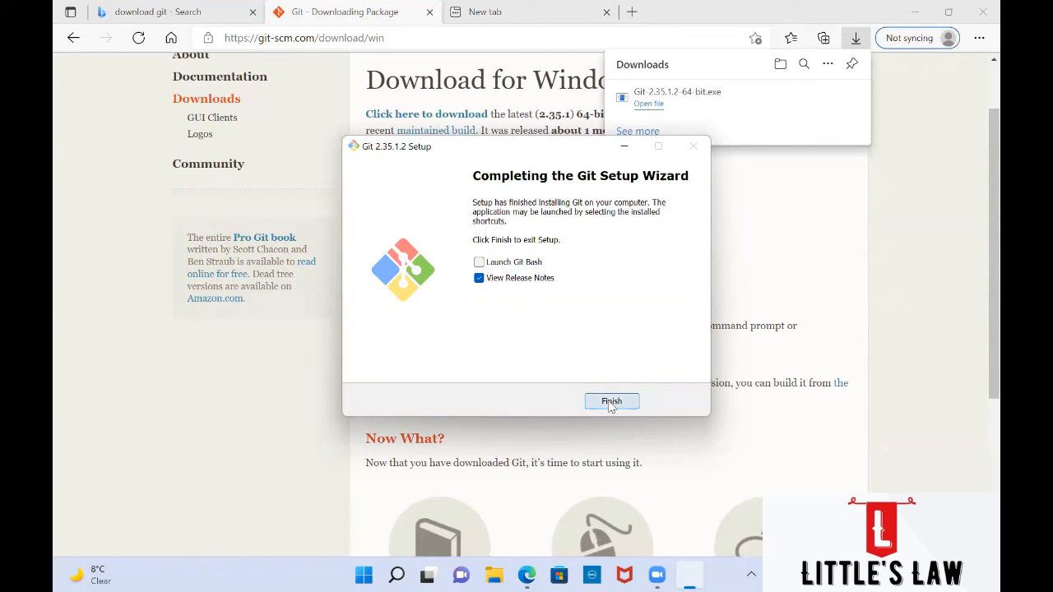
Step: Finish setup with View Release Notes unchecked and Launch Git Bash checked
click(481, 279)
click(479, 263)
click(612, 402)
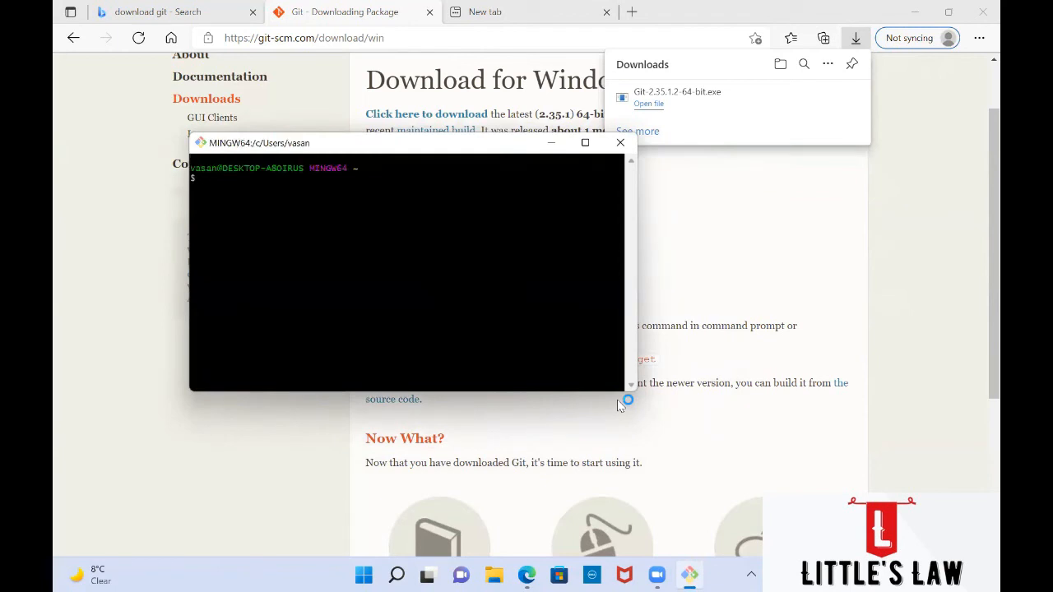
Step: Maximize Git Bash and run git --version, which reports 2.35.1.windows.2, then begin the user.name config command
click(585, 143)
scroll(585, 143, up, 10)
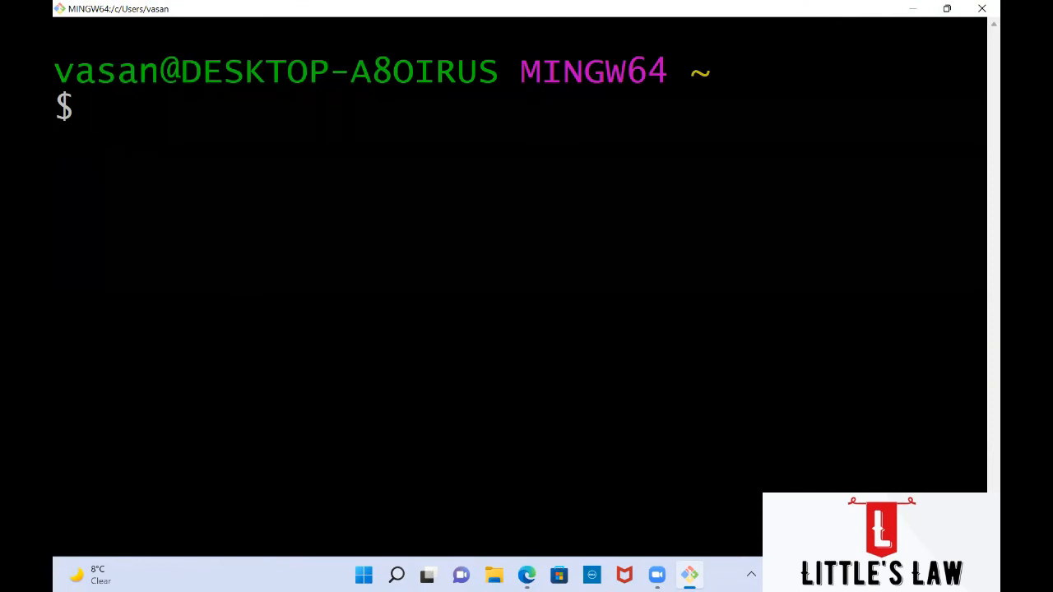
text(git --)
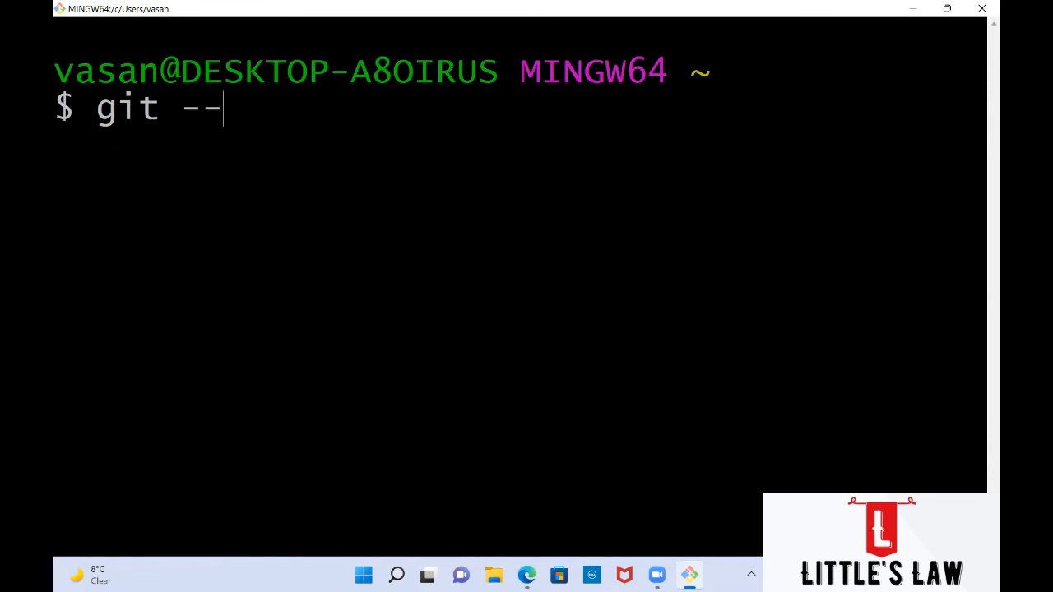
text(versi)
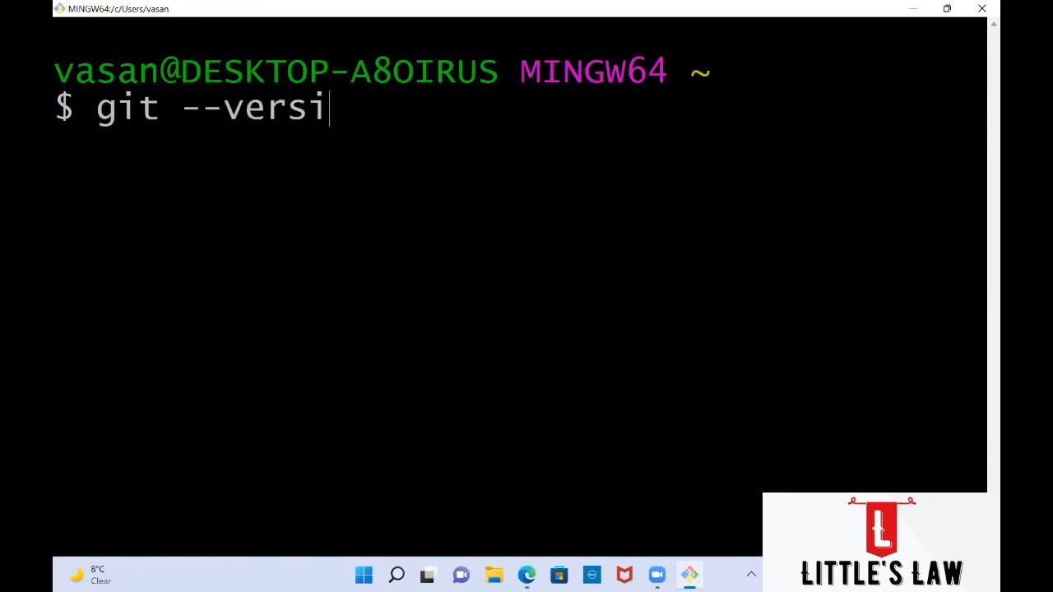
text(on)
key(Return)
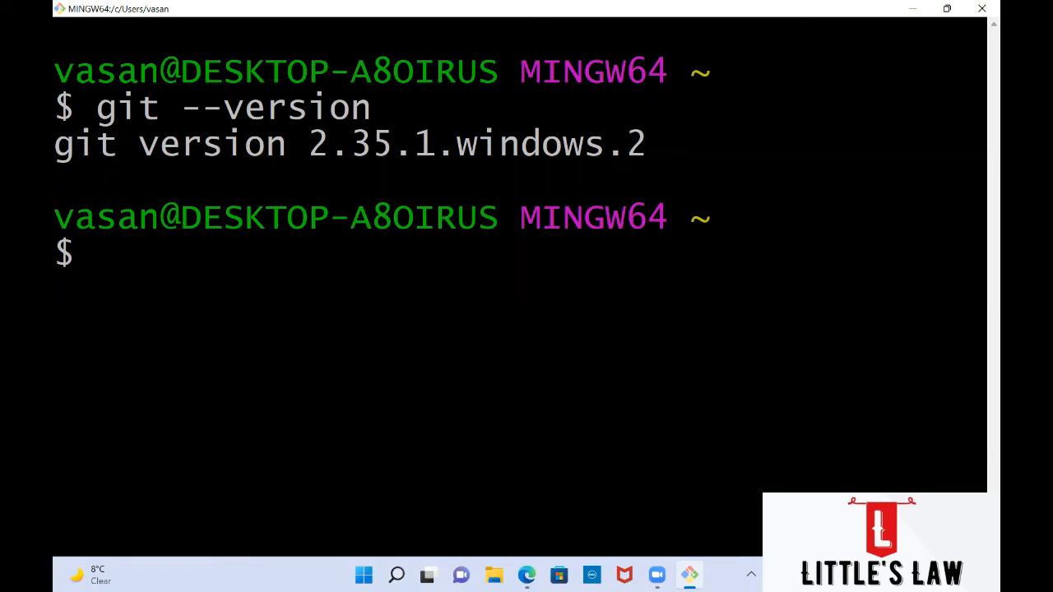
text(git con)
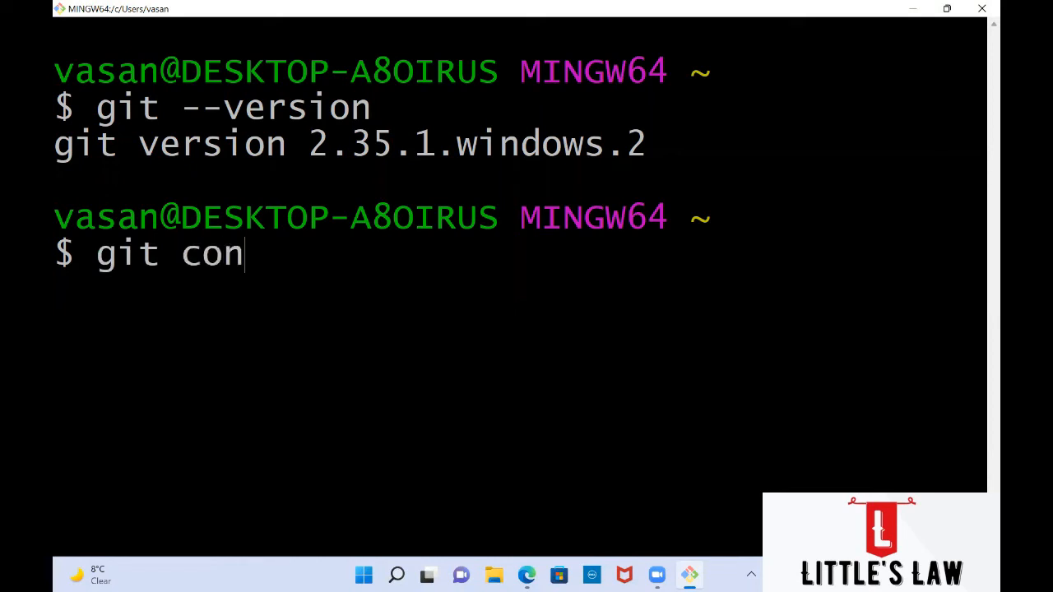
text(fig --gl)
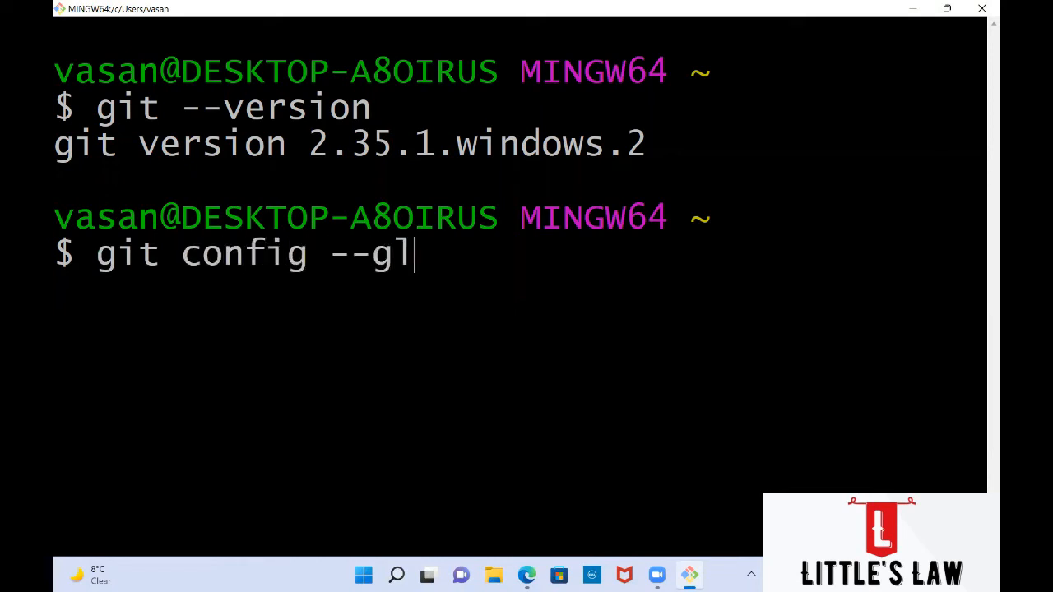
text(obal )
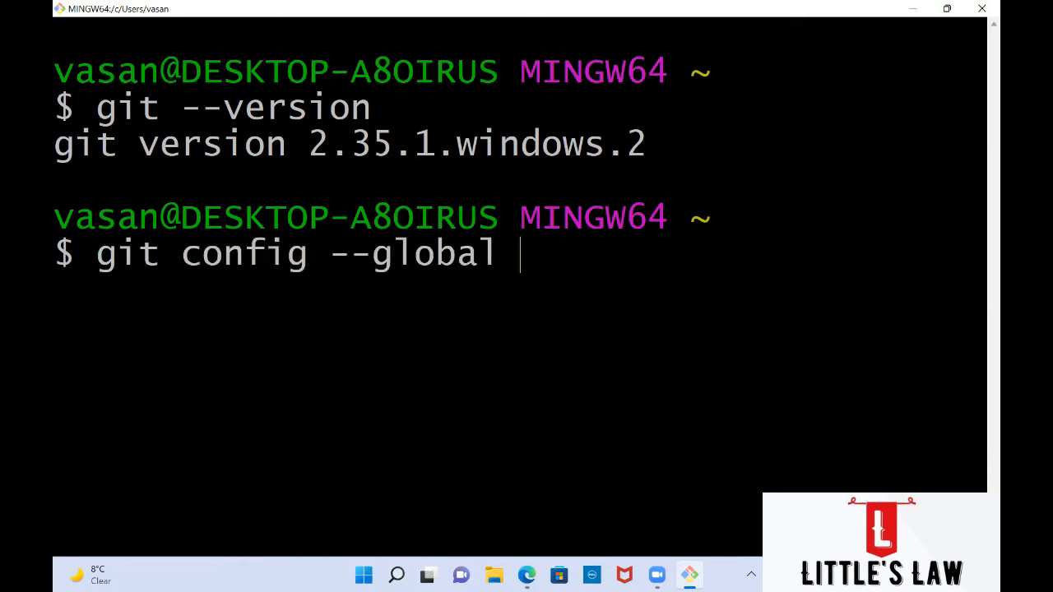
text(user.name)
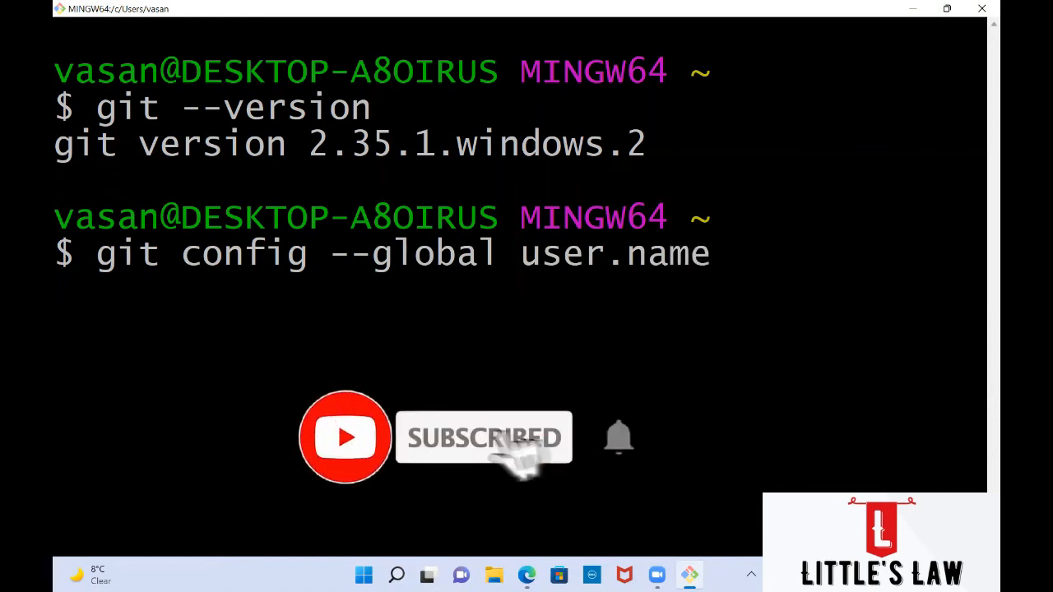
text( @)
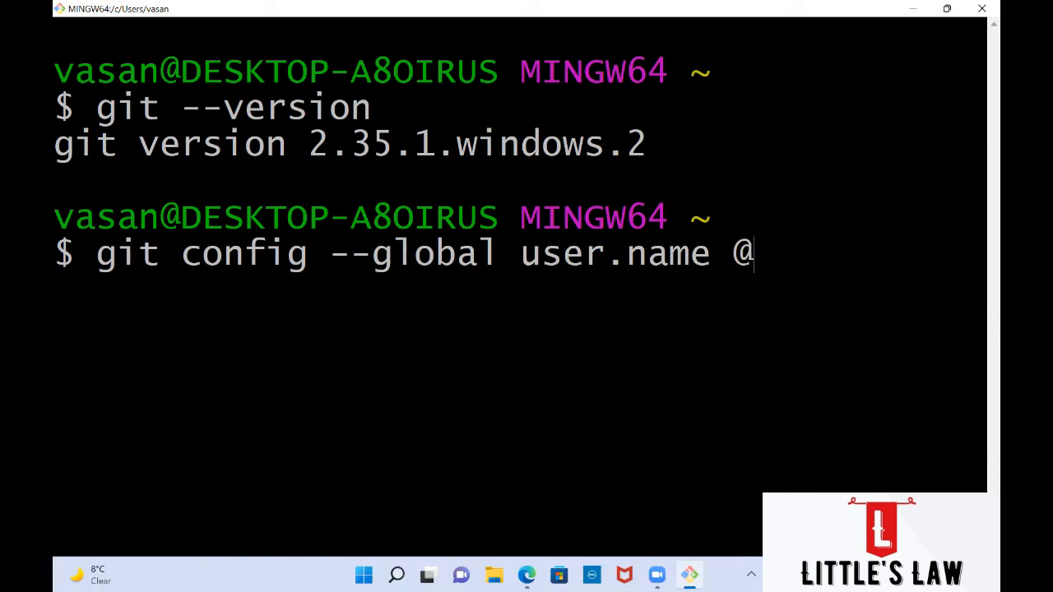
Step: Complete git config --global user.name with the user name in quotes and run it
text(little)
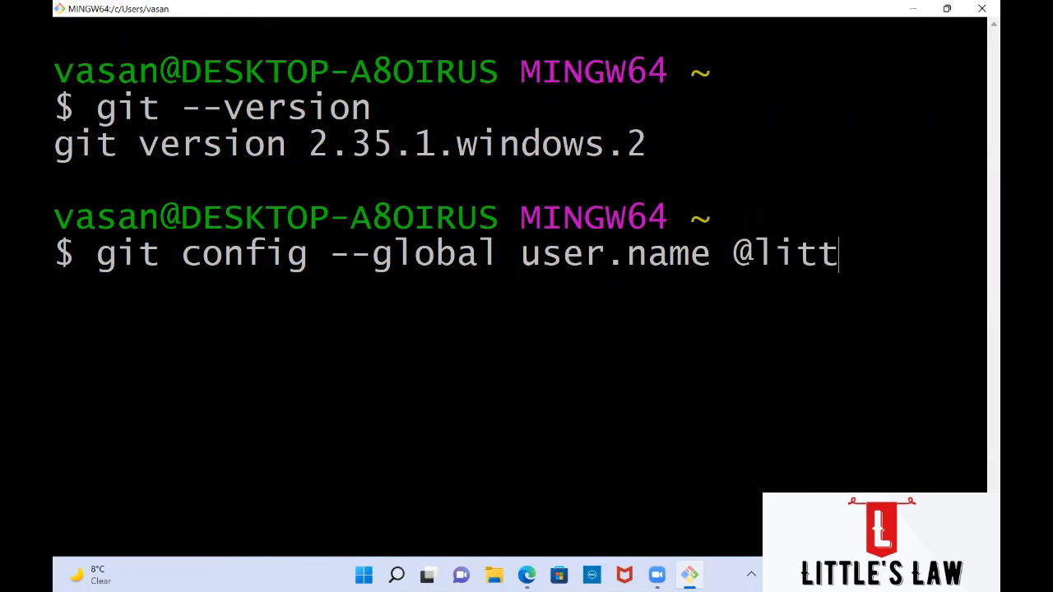
key(BackSpace)
key(BackSpace)
key(BackSpace)
key(BackSpace)
key(BackSpace)
key(BackSpace)
key(BackSpace)
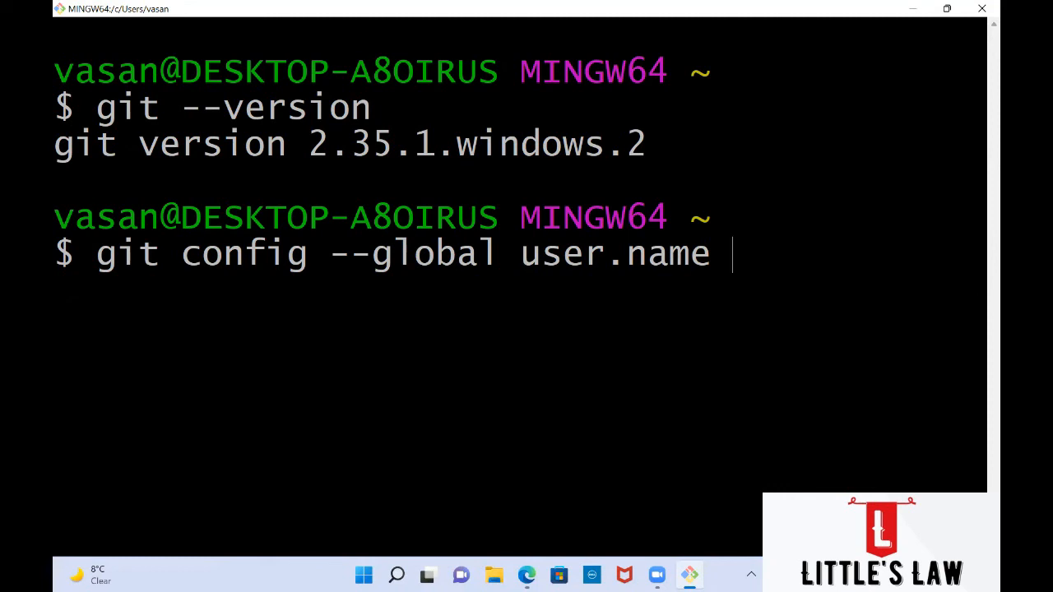
text(")
text(littleslaw)
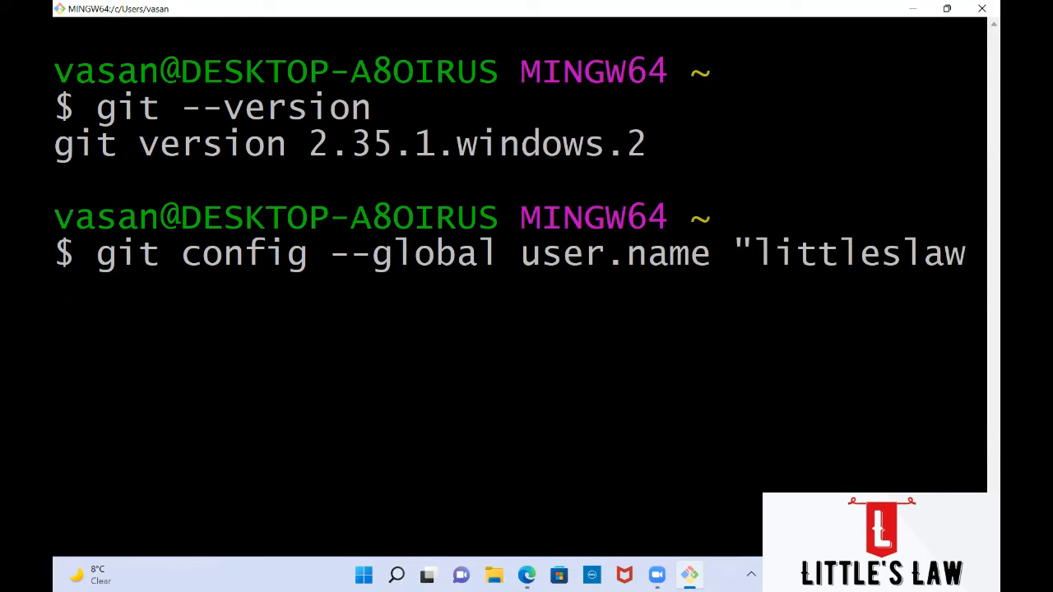
text(")
key(Return)
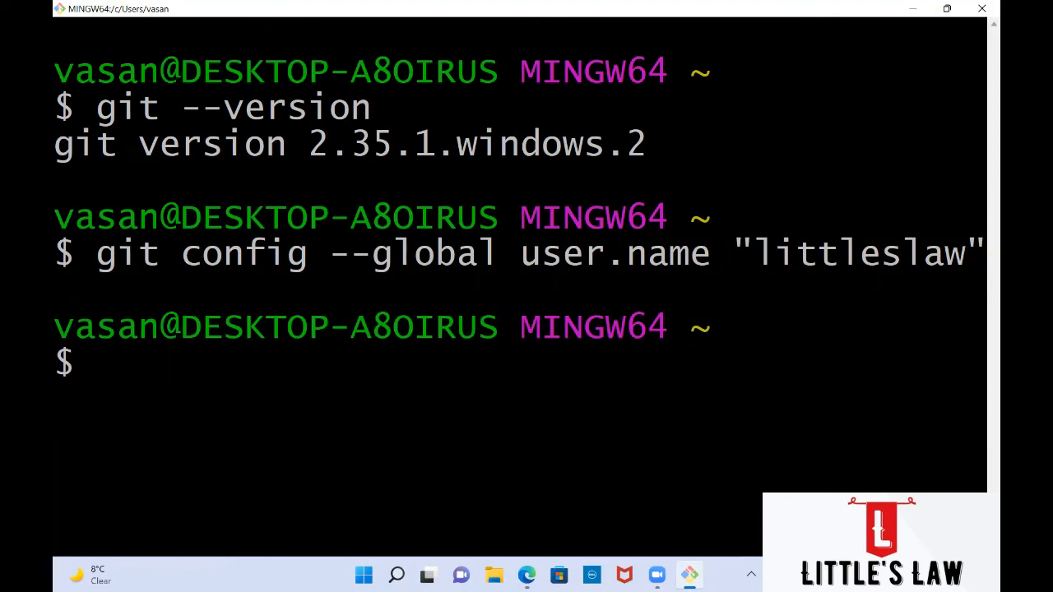
Step: Enter git config --global user.email with the e-mail address in quotes, shrinking the terminal text to fit
text(git)
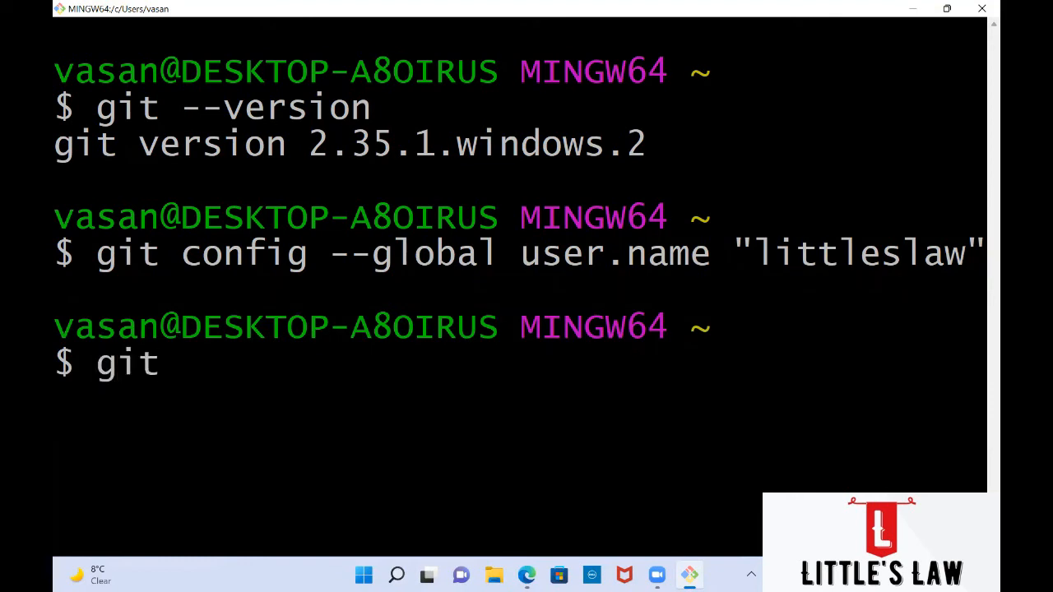
text( conf)
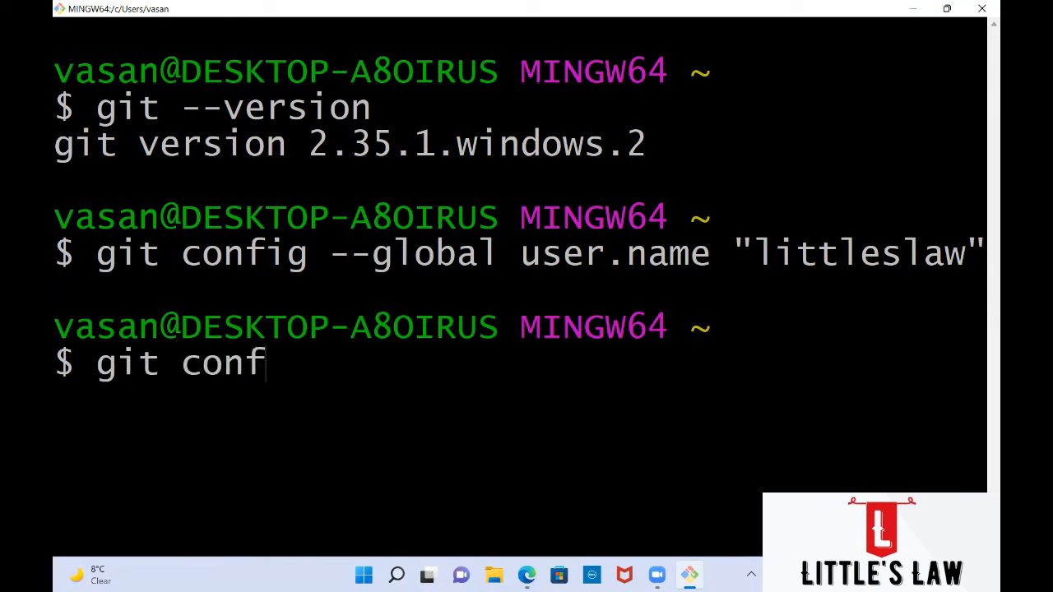
text(ig --global )
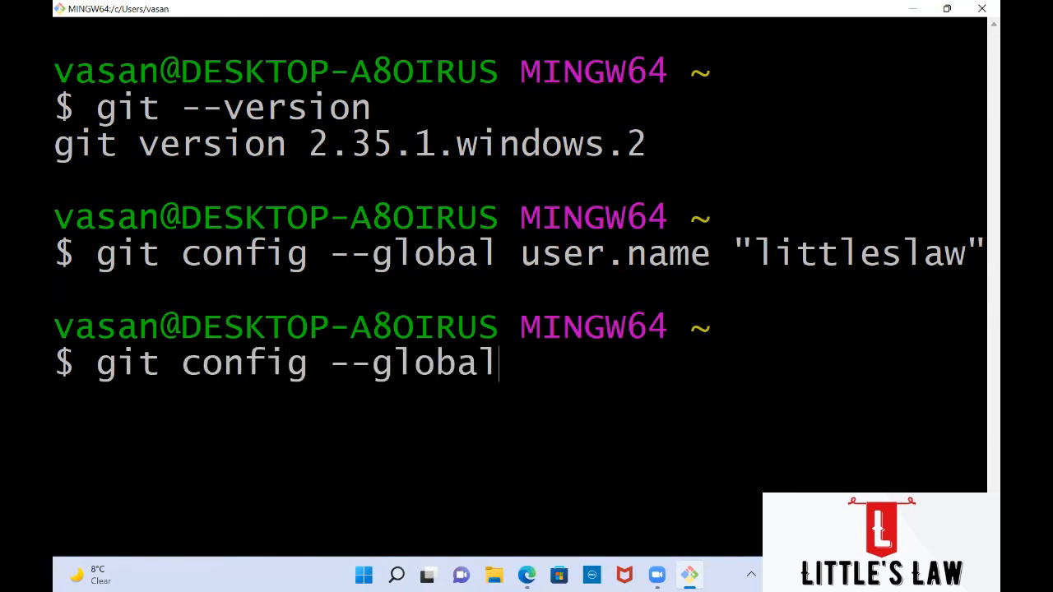
text(user.email)
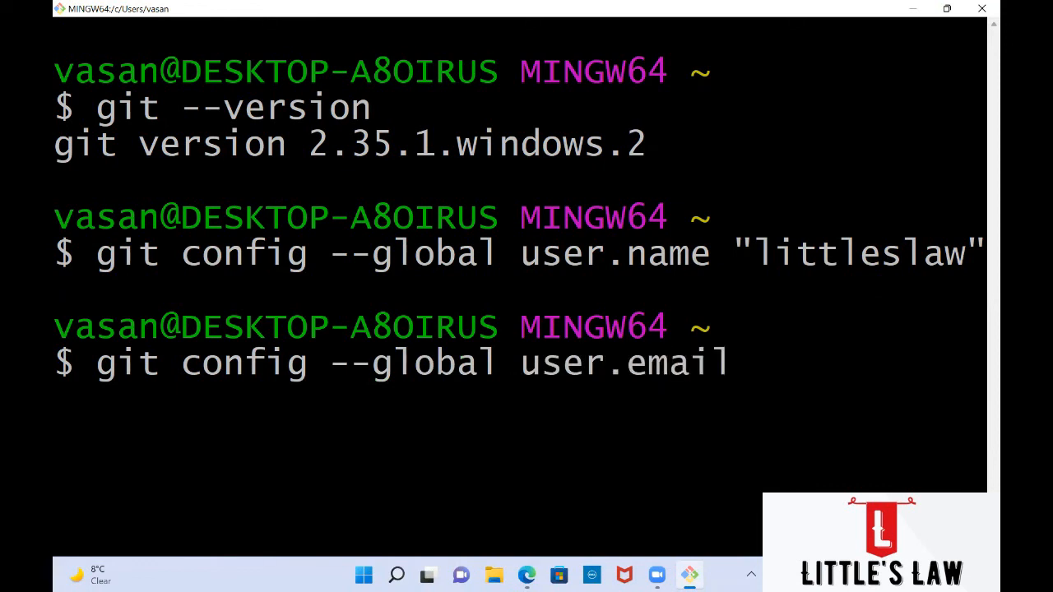
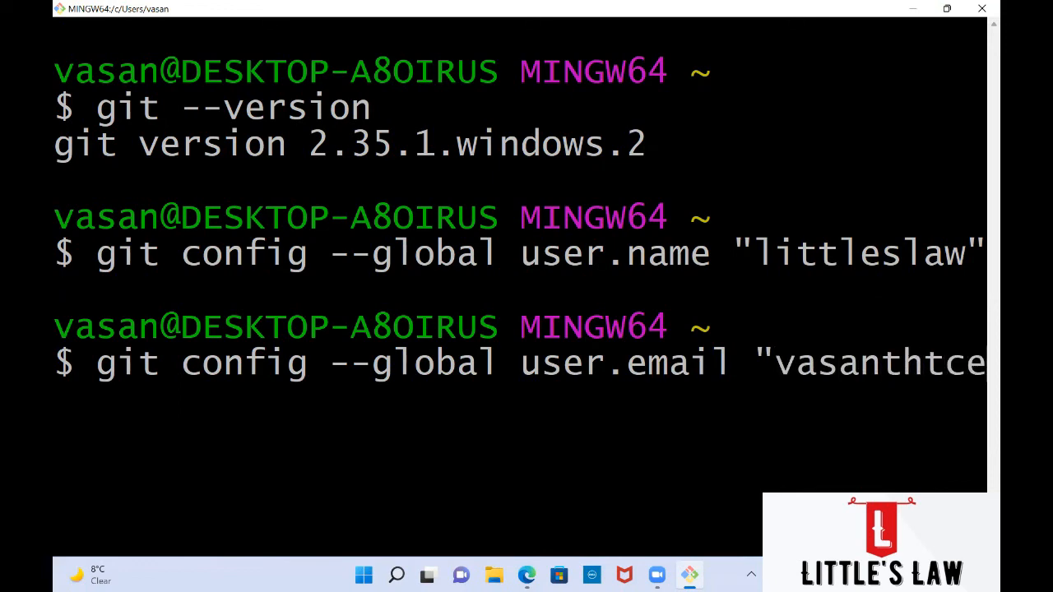
key(ctrl+minus)
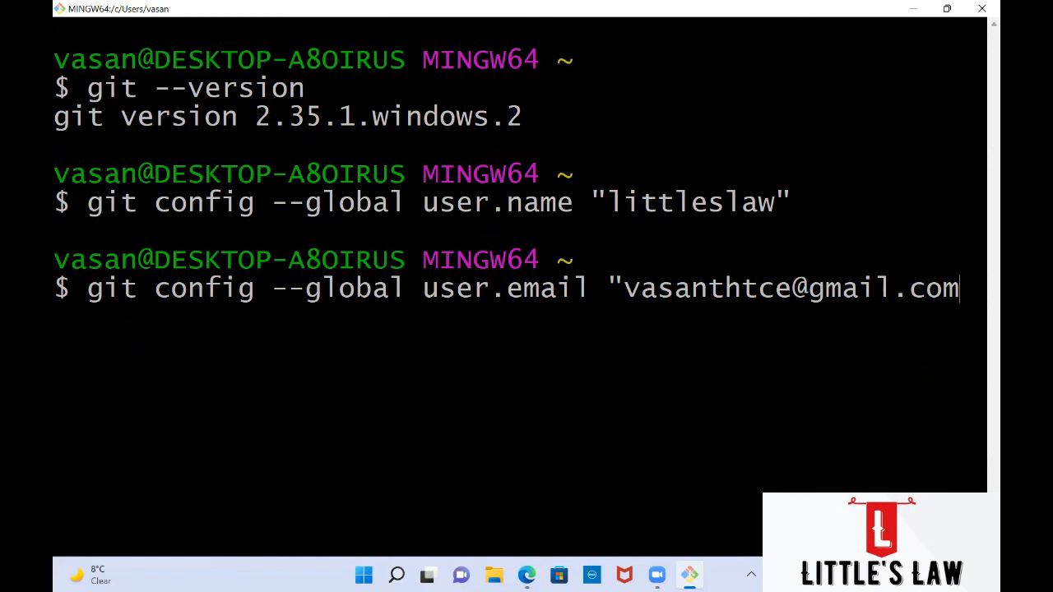
text(")
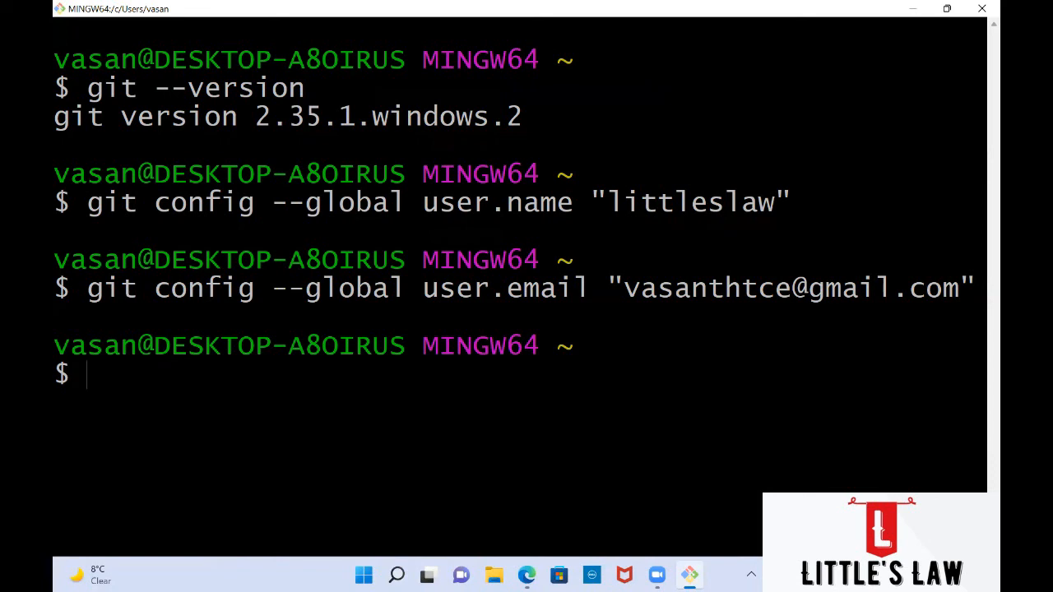
Step: Type git config --global --list to show the stored global settings
text(git config)
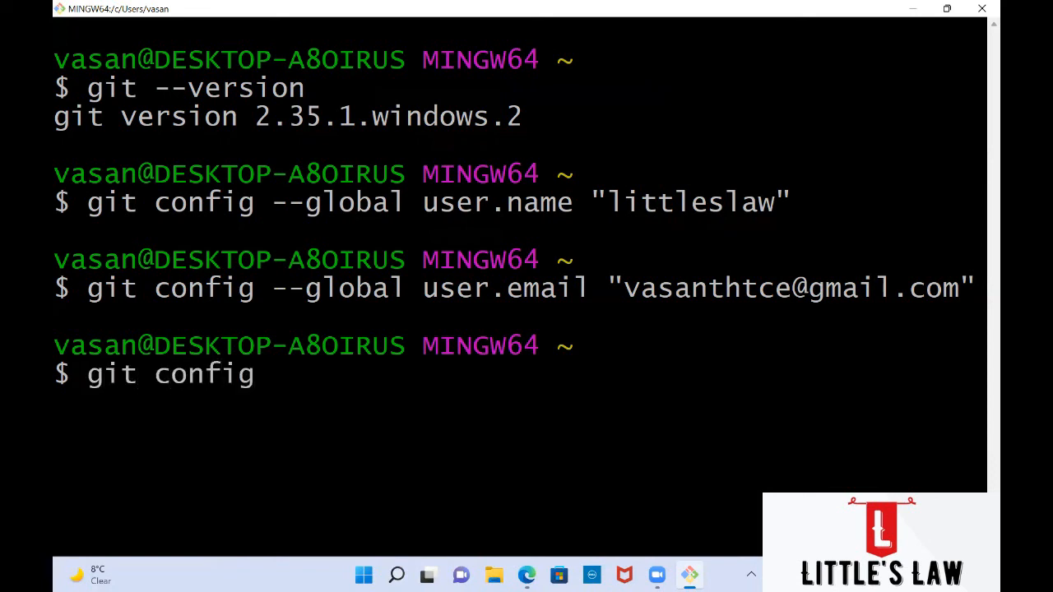
text( --global)
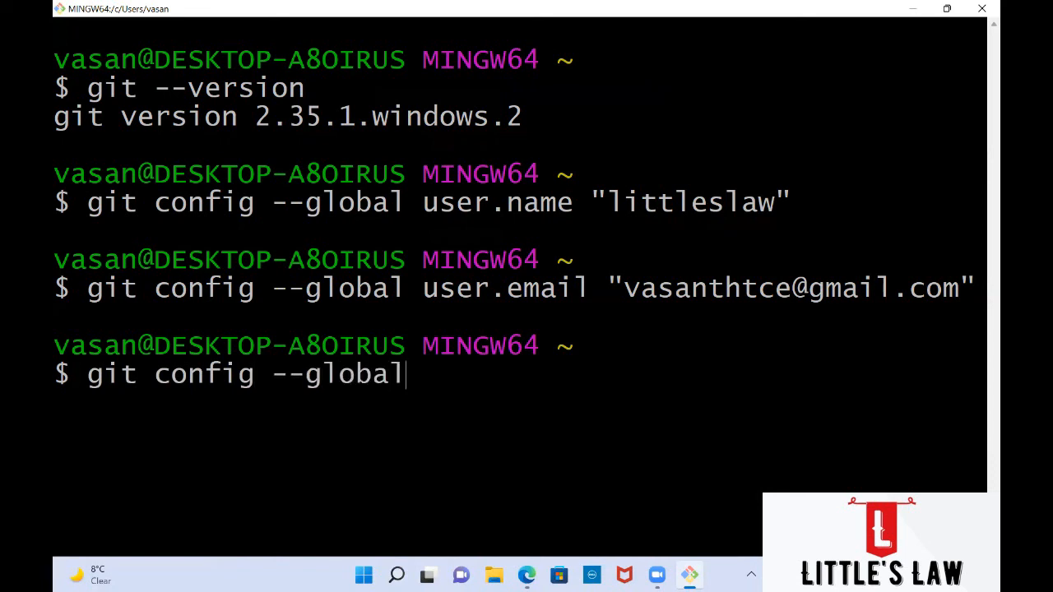
text( --list)
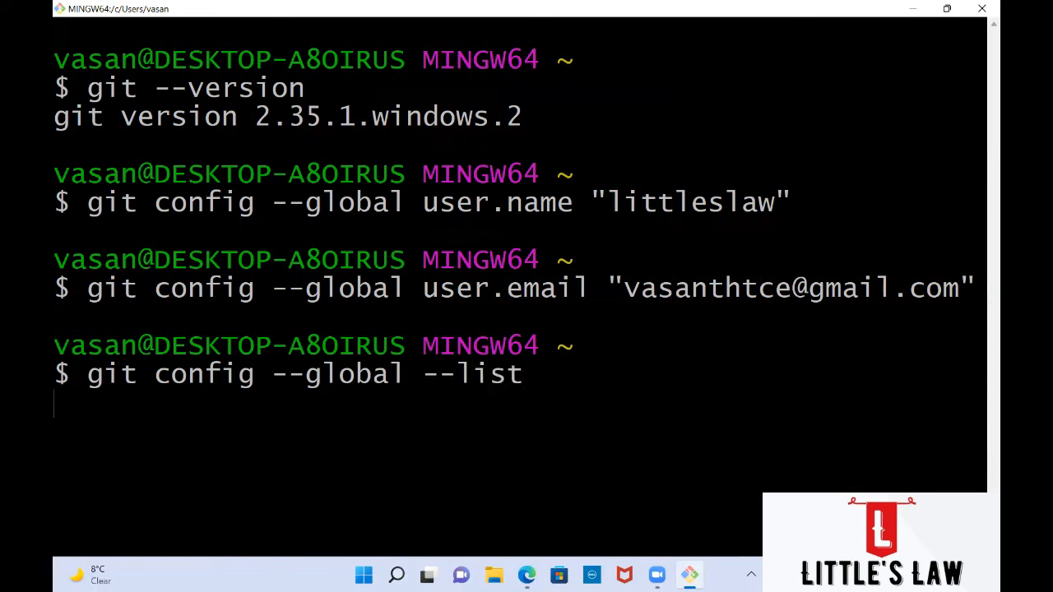